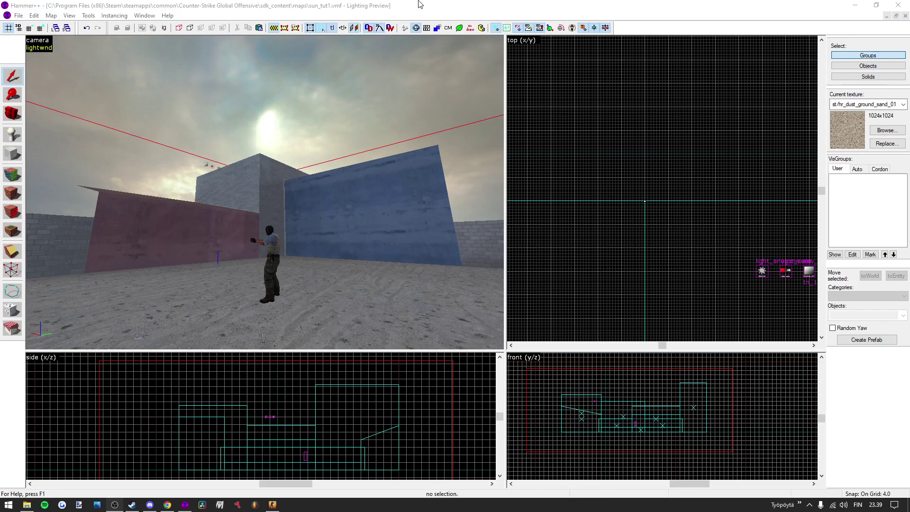
Examine the sun in the skybox and its position relative to the coloured walls in the 3D camera view.
click(420, 5)
key(z)
key(w)
key(s)
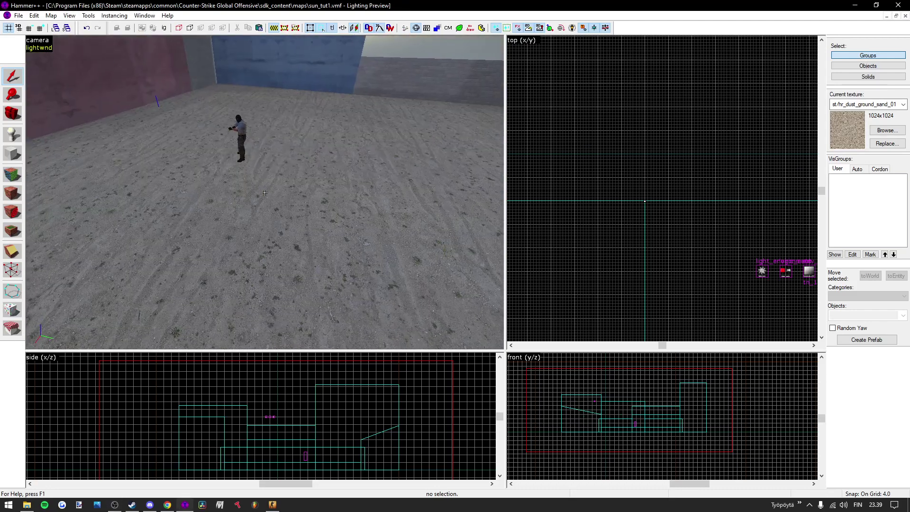
key(w)
key(s)
key(z)
key(z)
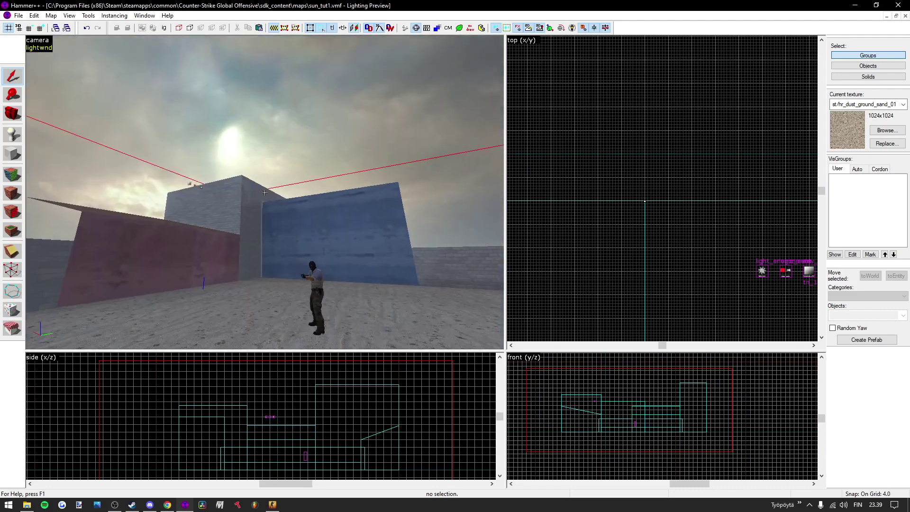
key(s)
key(w)
key(s)
key(z)
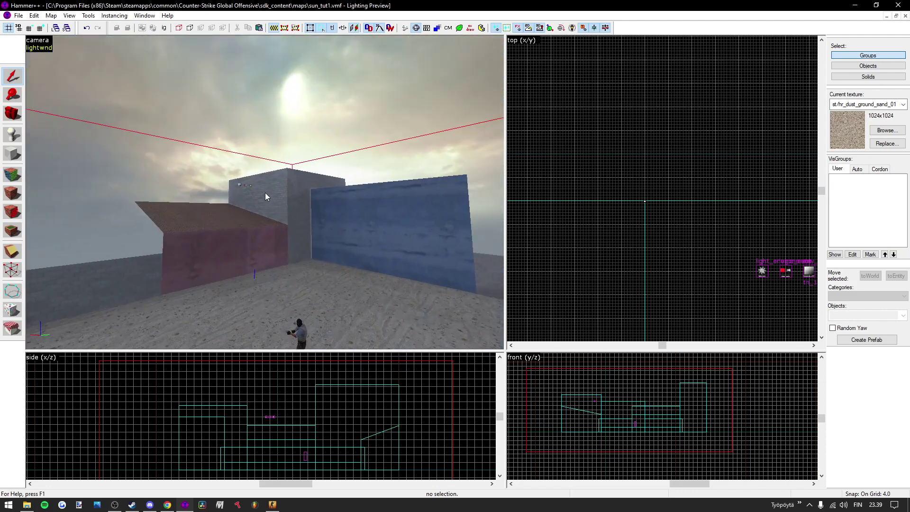
Switch to Chrome and review the skybox previews and ideal sun values in the Counter-Strike: Global Offensive sky list.
click(167, 504)
scroll(429, 196, up, 10)
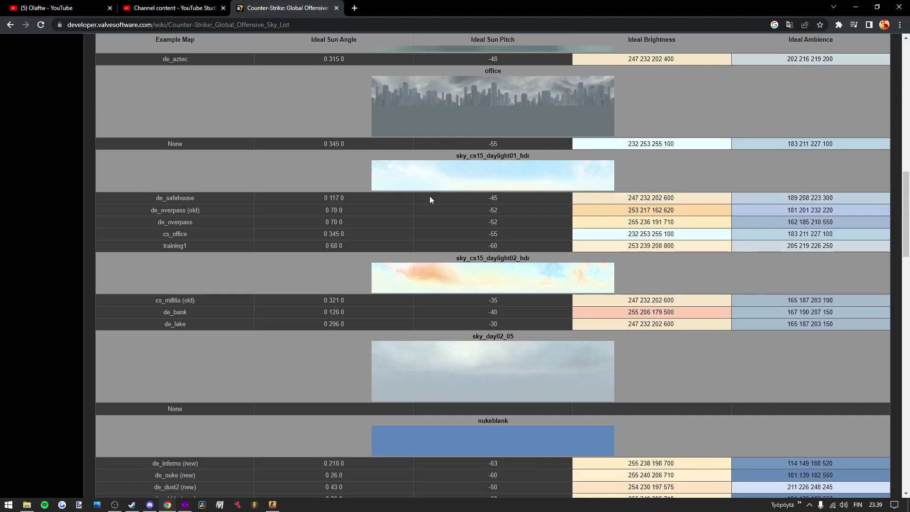
scroll(430, 200, up, 10)
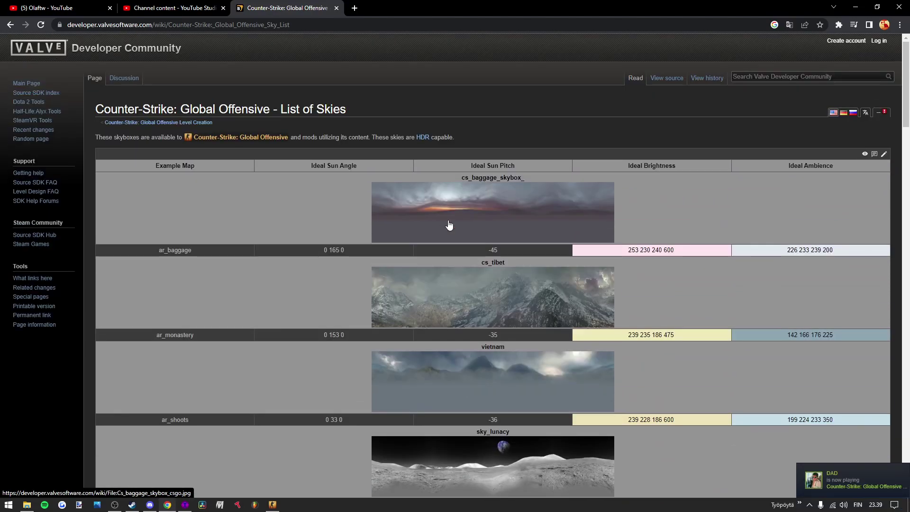
scroll(445, 249, down, 1)
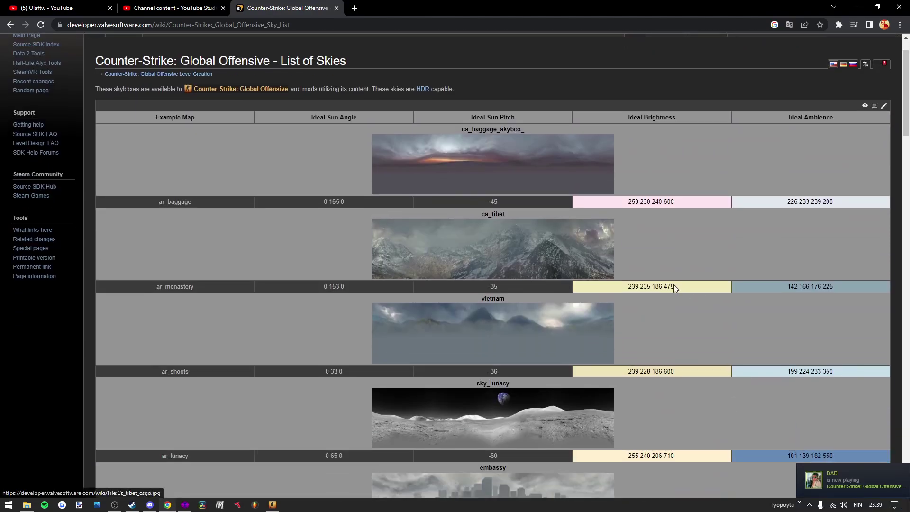
scroll(663, 280, down, 15)
scroll(640, 269, down, 5)
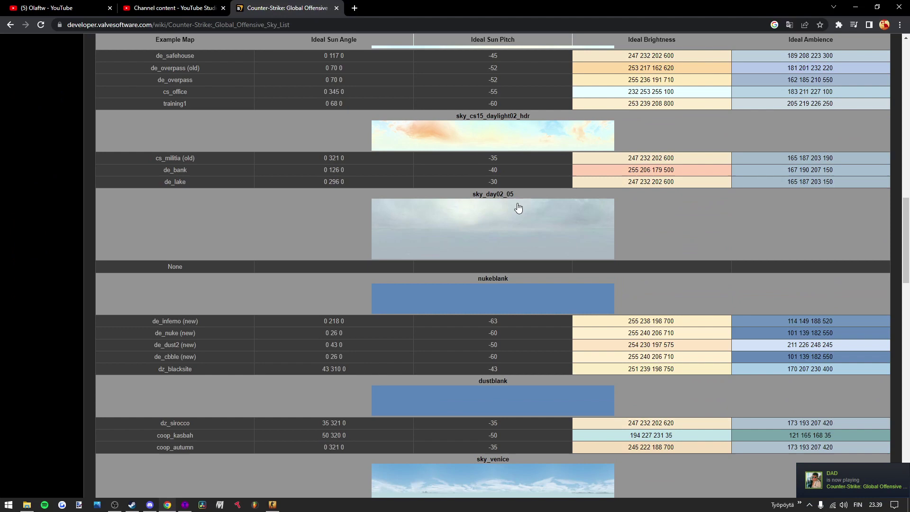
scroll(539, 242, down, 6)
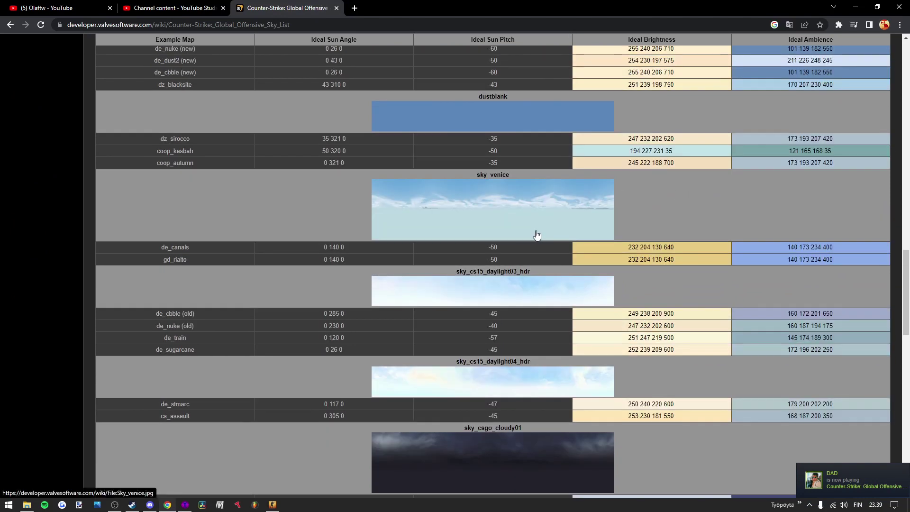
click(650, 211)
scroll(654, 261, down, 4)
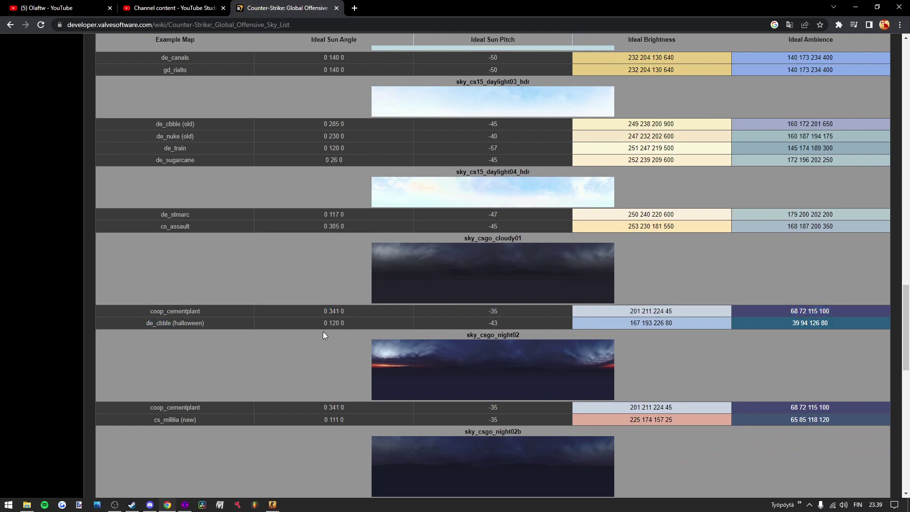
scroll(384, 358, down, 6)
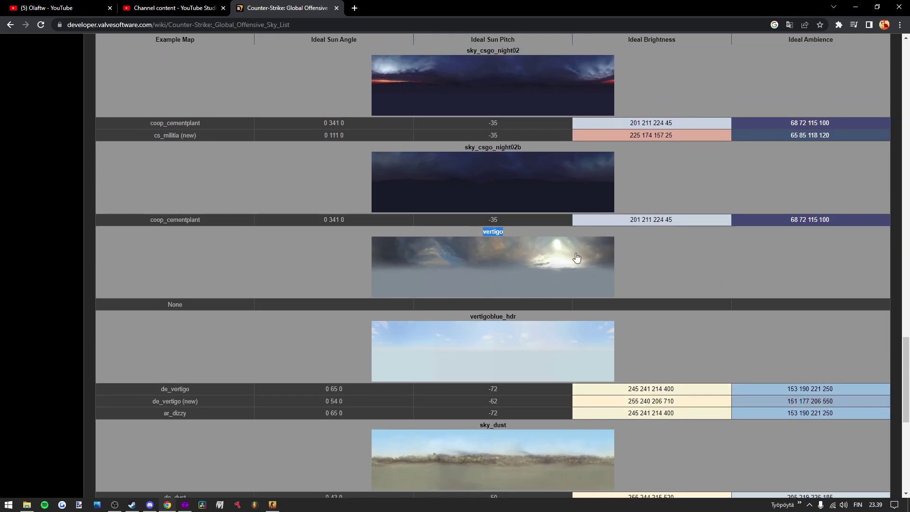
scroll(521, 284, down, 10)
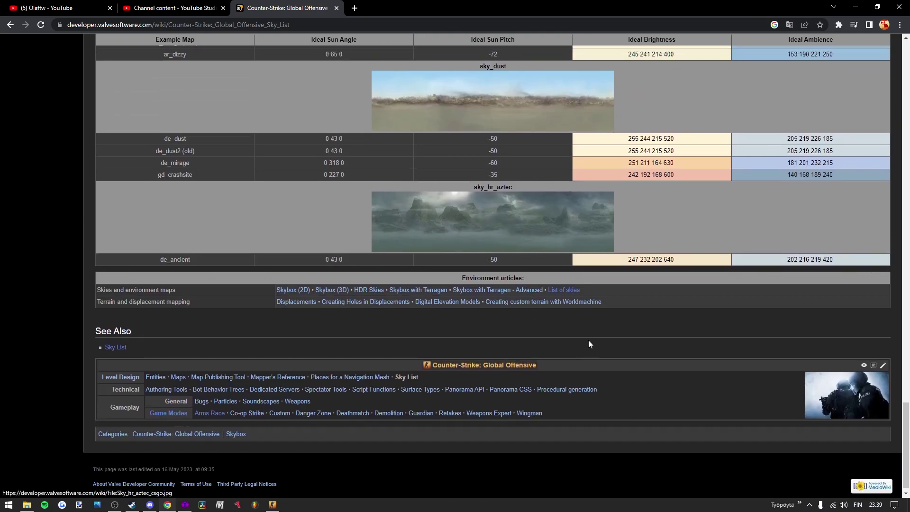
scroll(588, 340, up, 15)
Switch back to Hammer++ and move the info_player_terrorist entity aside in the top view, clear of the camera's view of the corner.
click(185, 505)
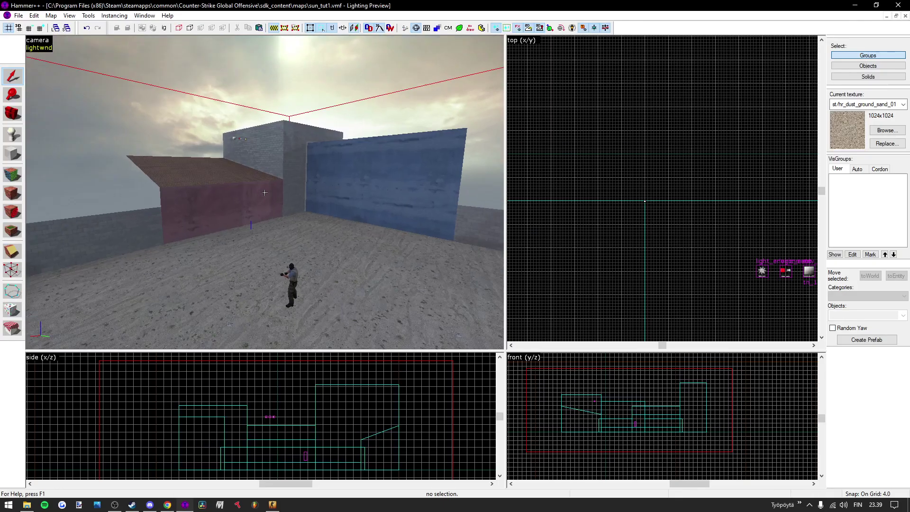
key(w)
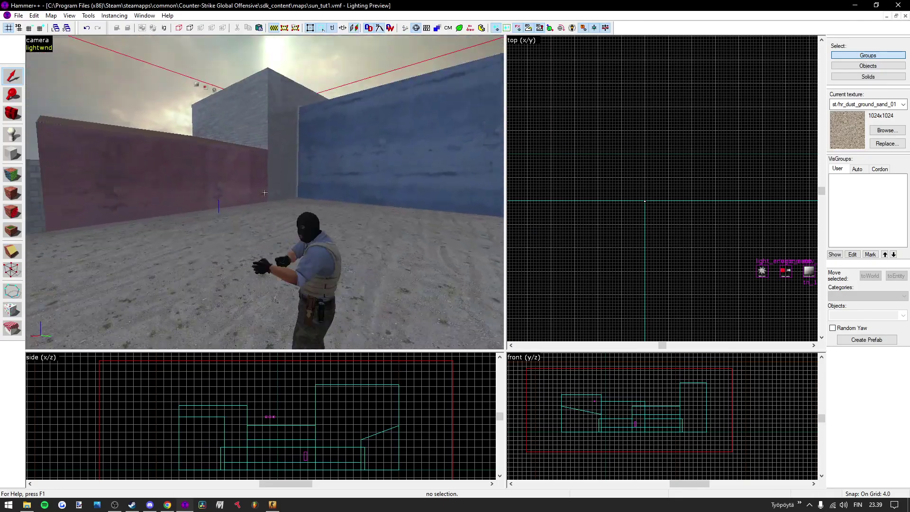
key(s)
key(w)
key(w)
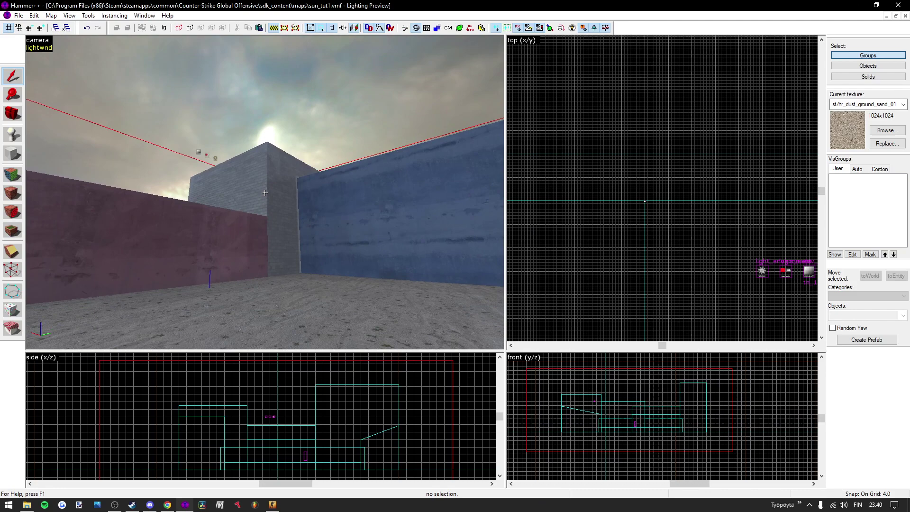
key(s)
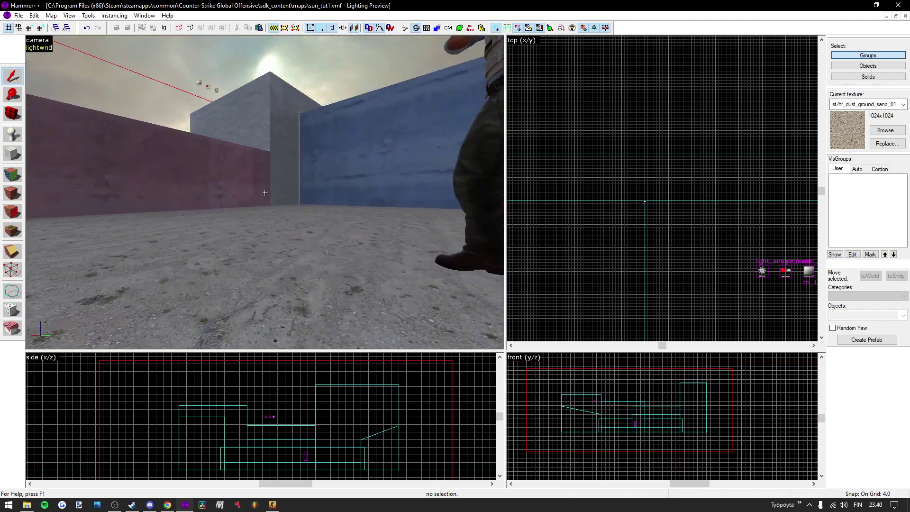
key(s)
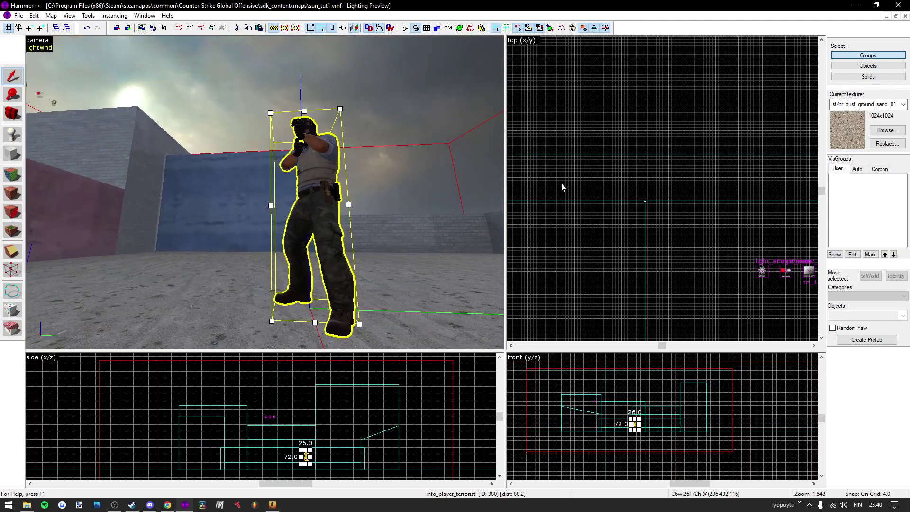
scroll(616, 186, down, 9)
scroll(711, 95, up, 2)
drag(687, 126, 615, 85)
click(566, 109)
Examine the light_environment entity and the skybox sun behind the tall grey building from ground level.
key(z)
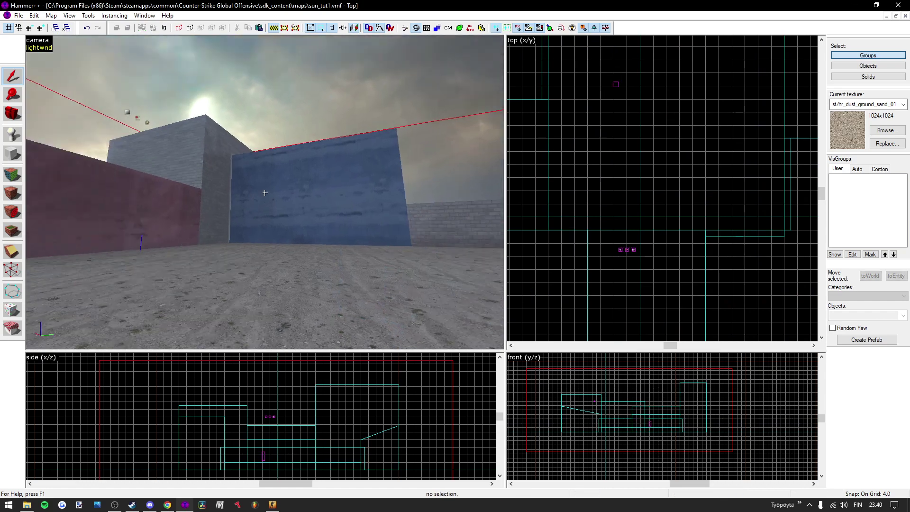
key(w)
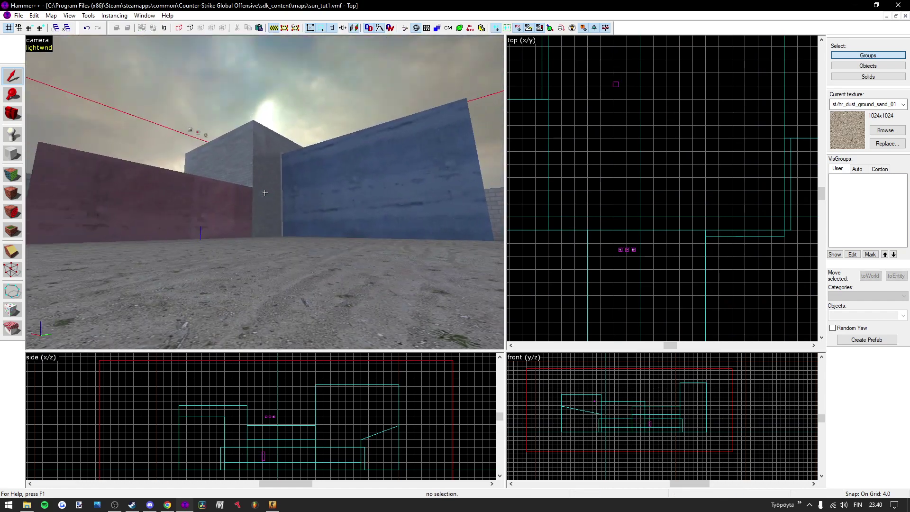
key(w)
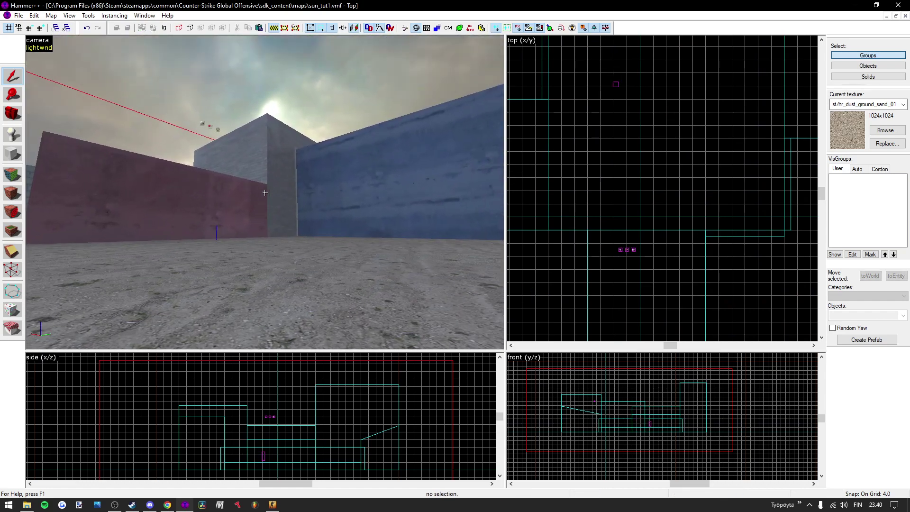
key(w)
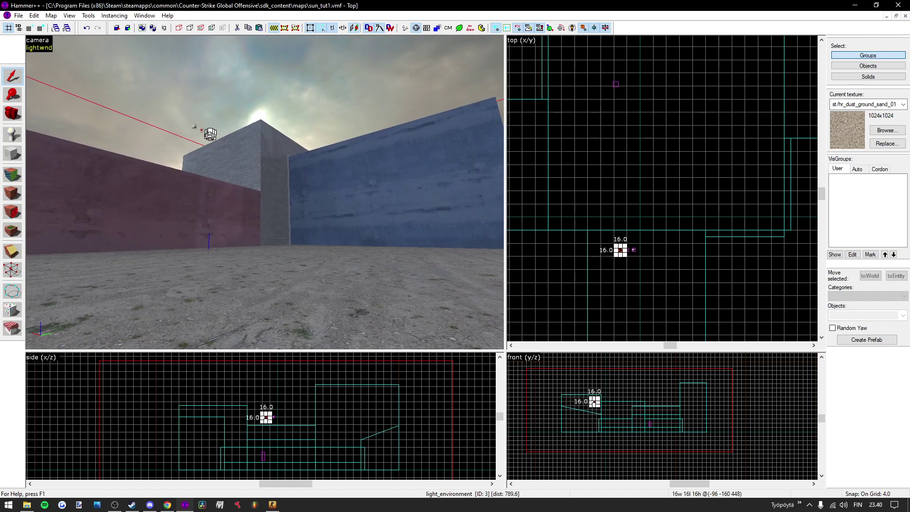
key(z)
key(z)
click(289, 155)
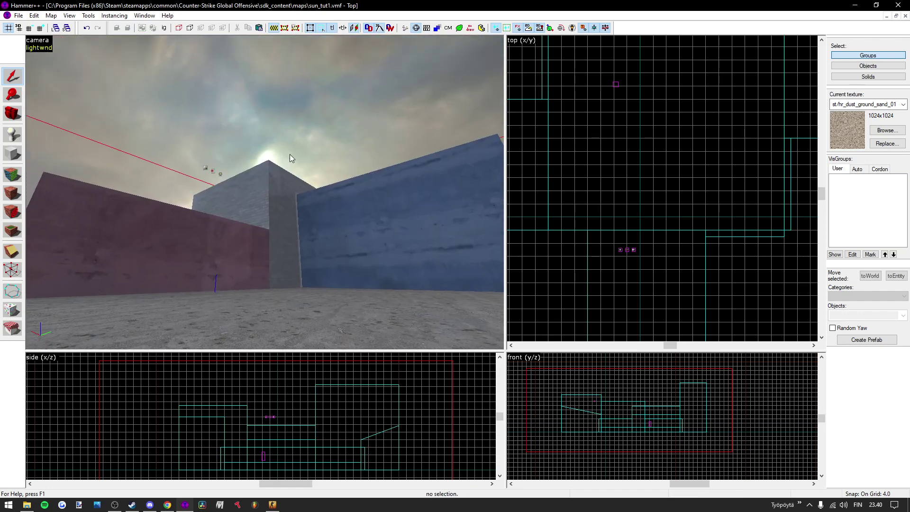
key(z)
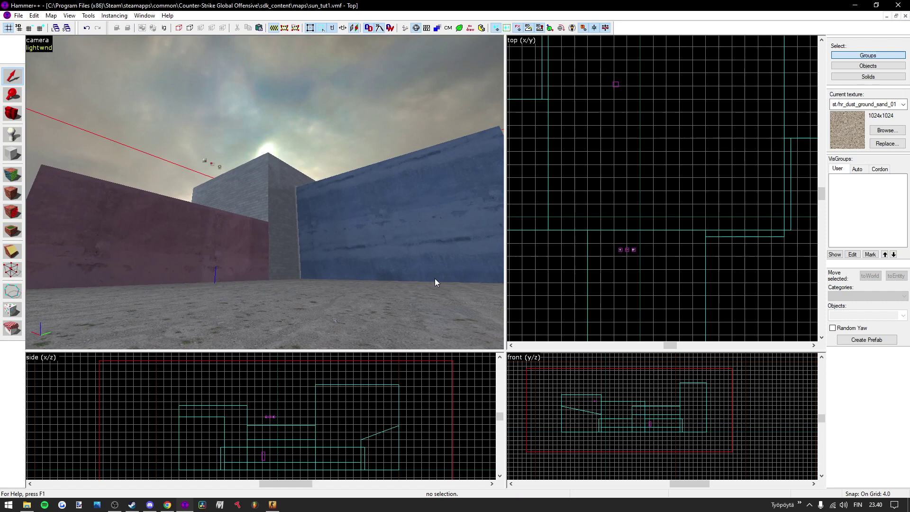
Run a full bake of the lighting preview and close the bake settings.
click(529, 31)
click(528, 30)
click(43, 48)
click(79, 47)
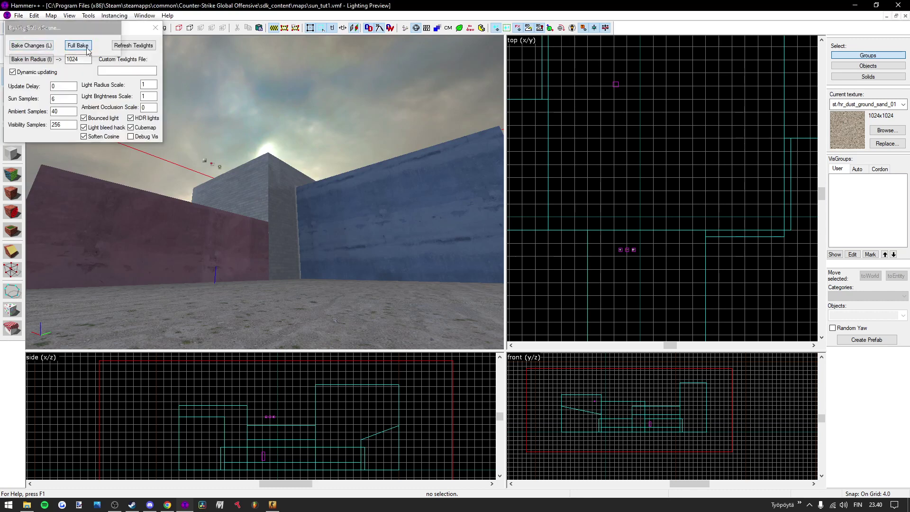
click(155, 29)
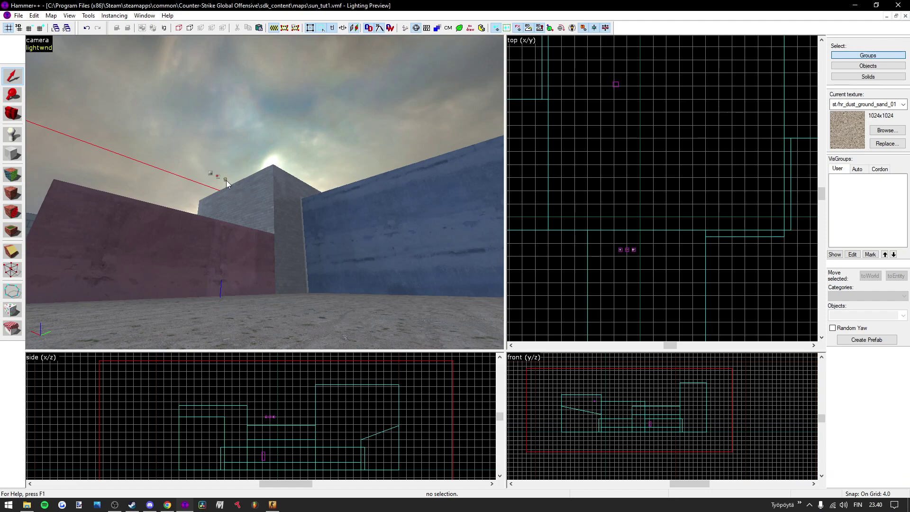
Inspect the baked lighting on the ground and walls against the skybox sun from several viewpoints.
key(z)
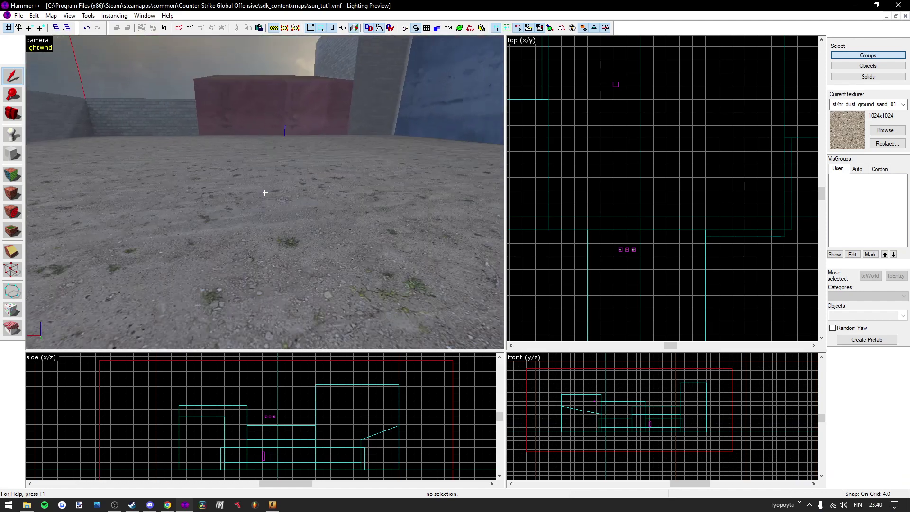
key(a)
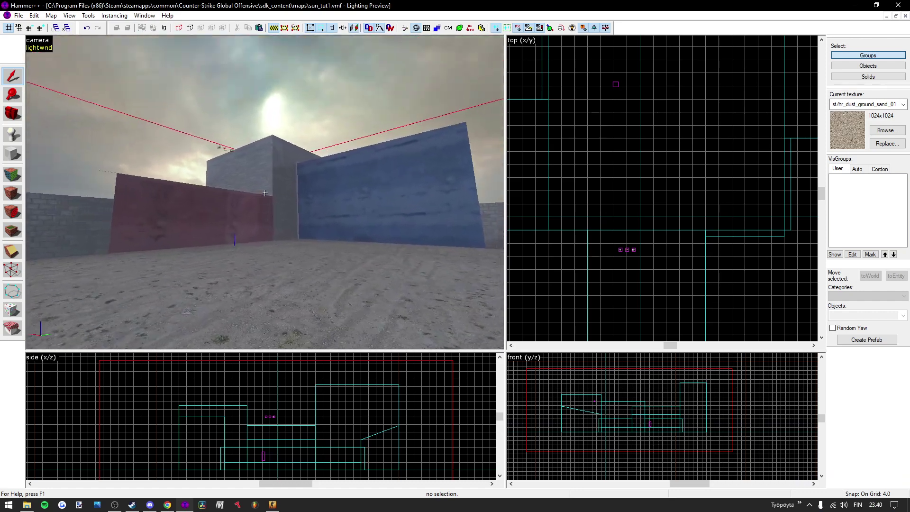
key(d)
key(z)
key(z)
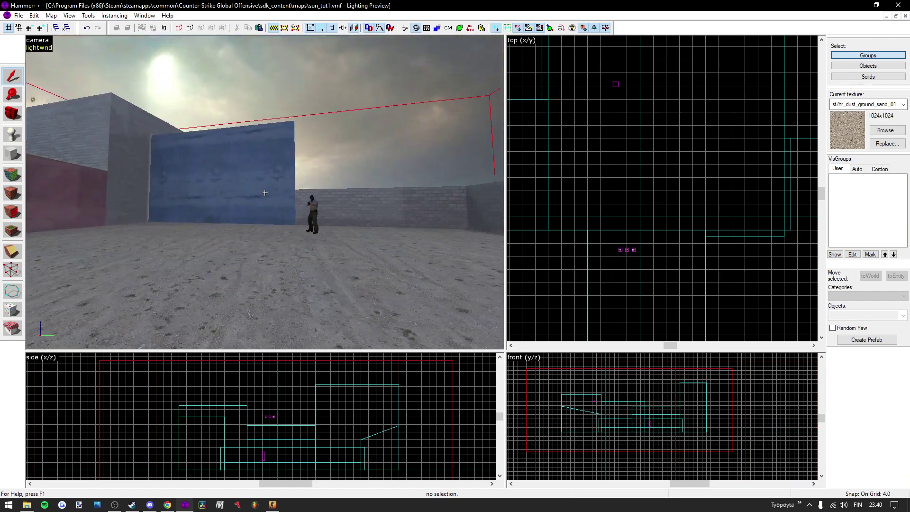
key(d)
key(w)
key(s)
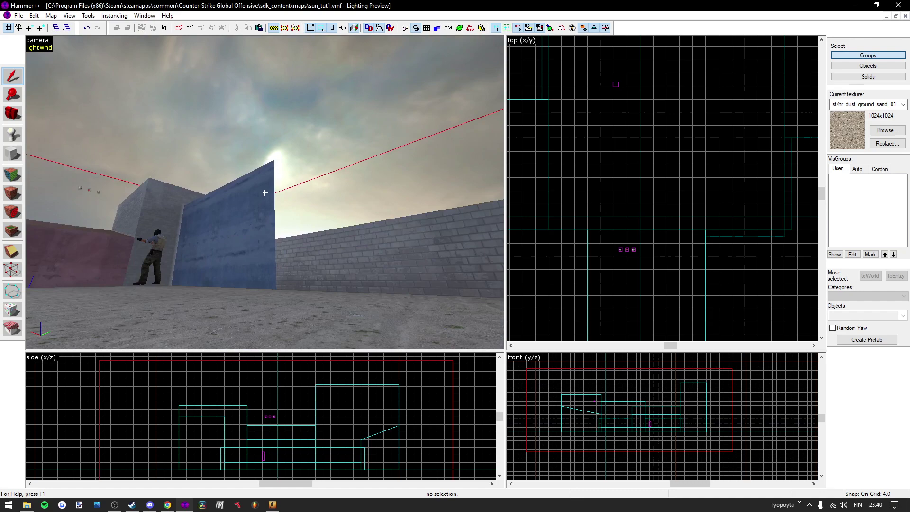
key(a)
key(z)
key(z)
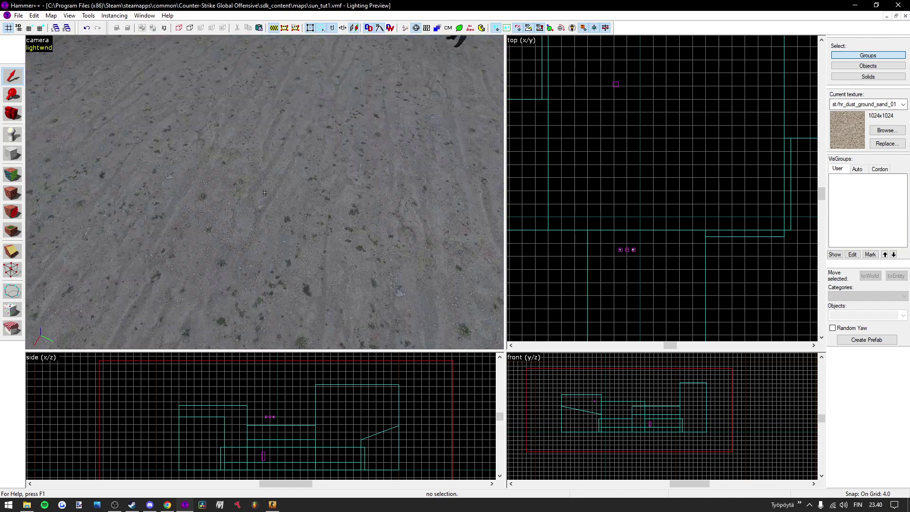
key(s)
key(a)
key(w)
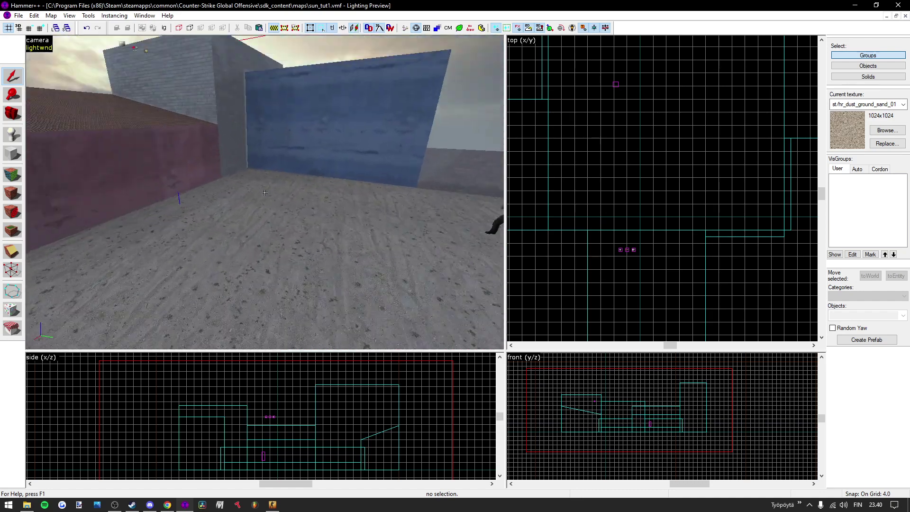
key(s)
key(w)
key(s)
key(w)
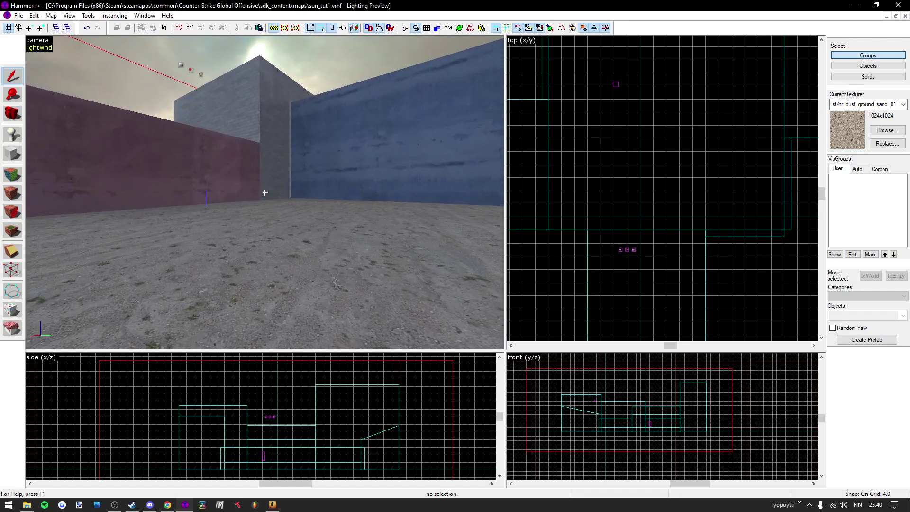
key(w)
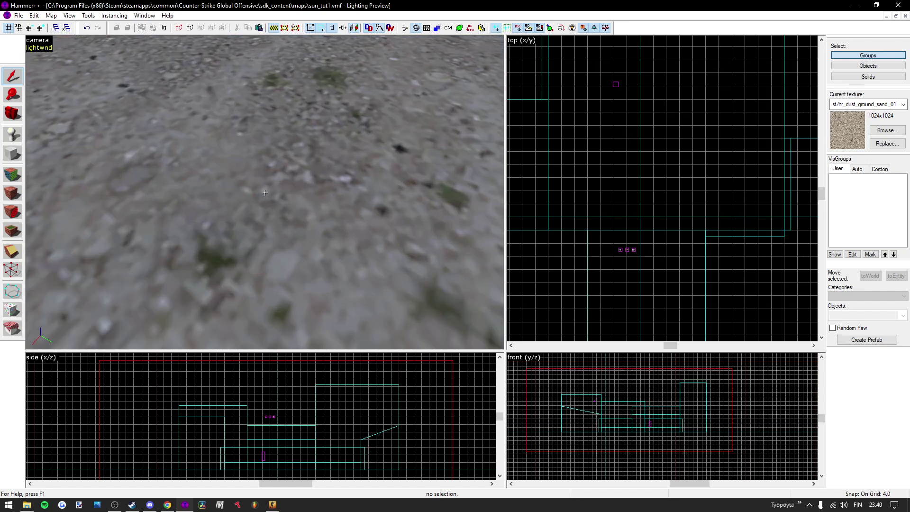
key(s)
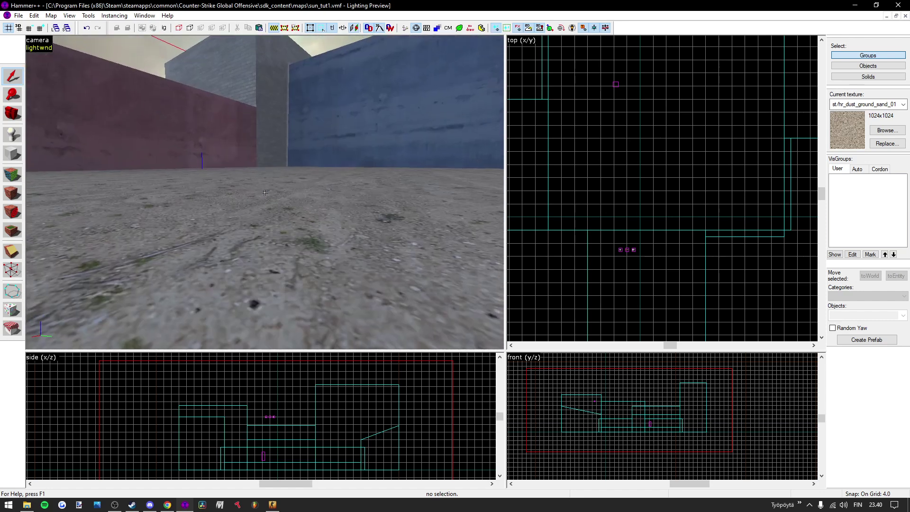
Maximize the 3D camera view and aim it at the skybox sun above the grey building.
key(z)
key(shift+z)
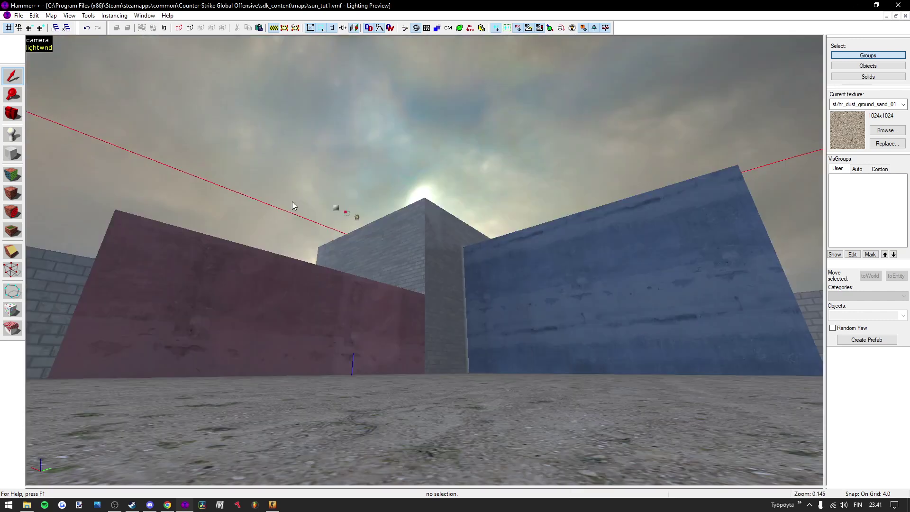
key(z)
key(w)
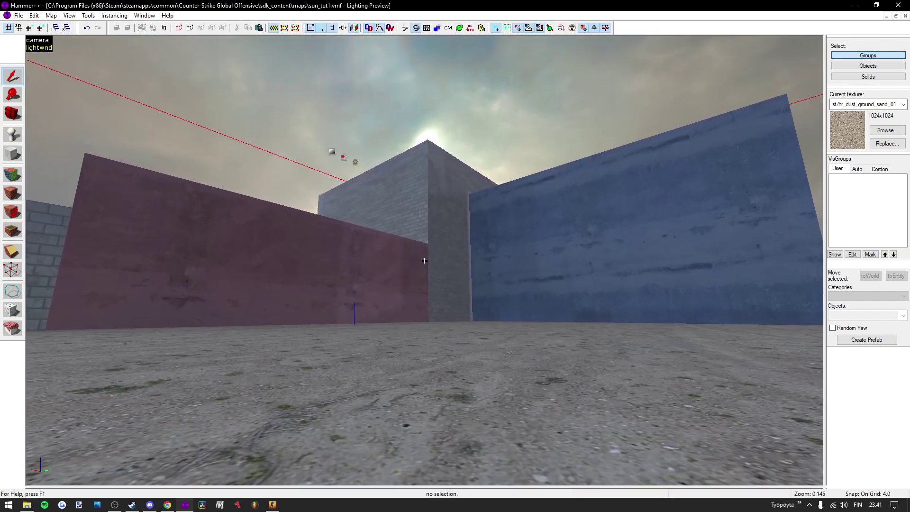
Line up the 3D camera at ground level so the skybox sun sits directly above the grey building's upper corner.
key(z)
key(z)
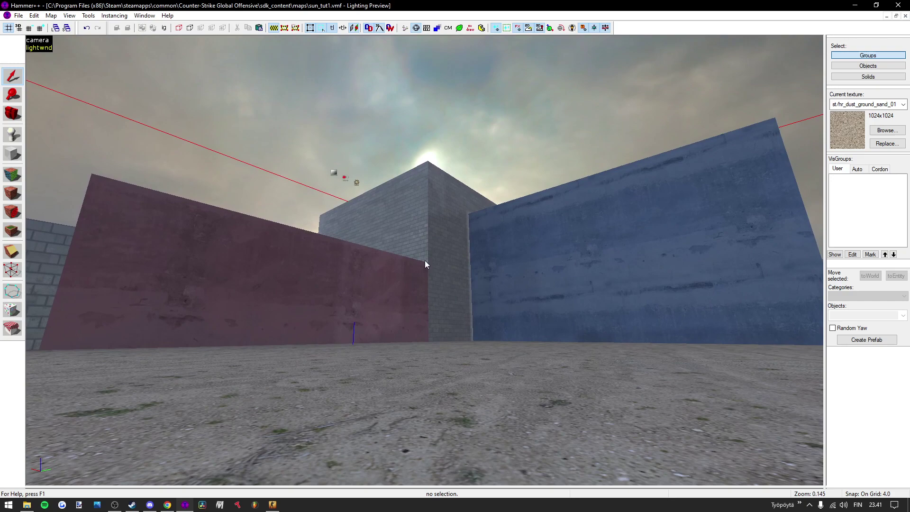
key(z)
key(w)
key(a)
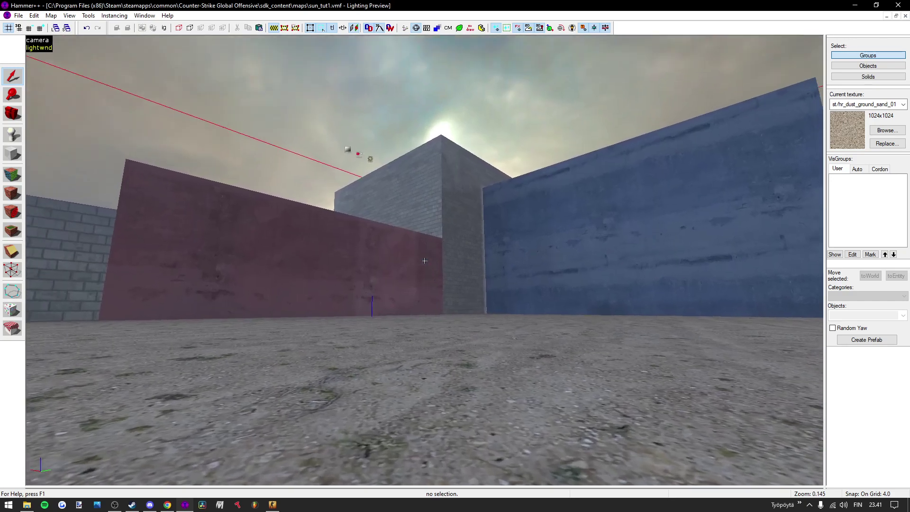
key(z)
key(z)
key(w)
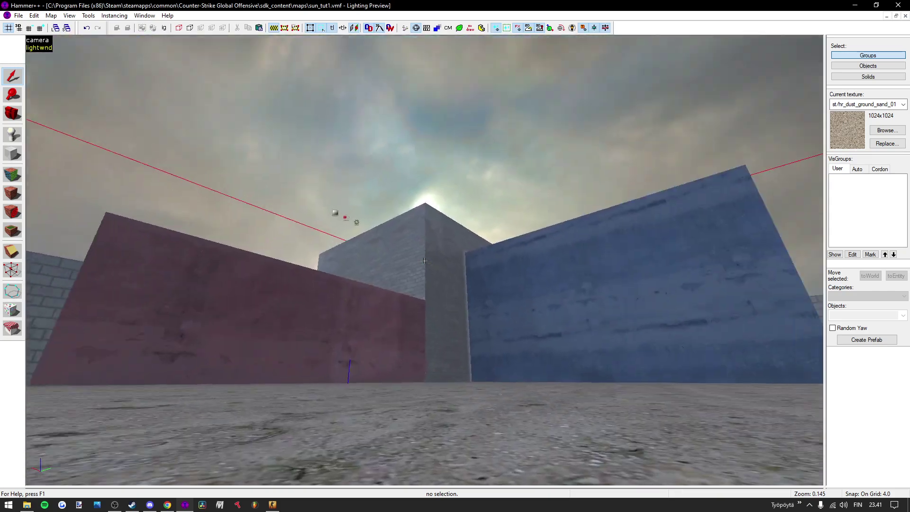
Copy the light_environment entity and place a duplicate on the ground at the viewpoint lined up with the sun.
key(z)
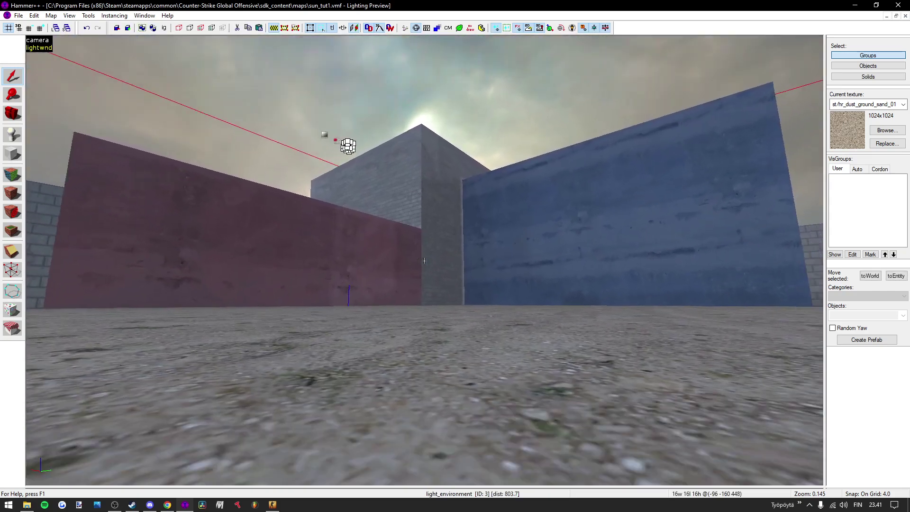
key(z)
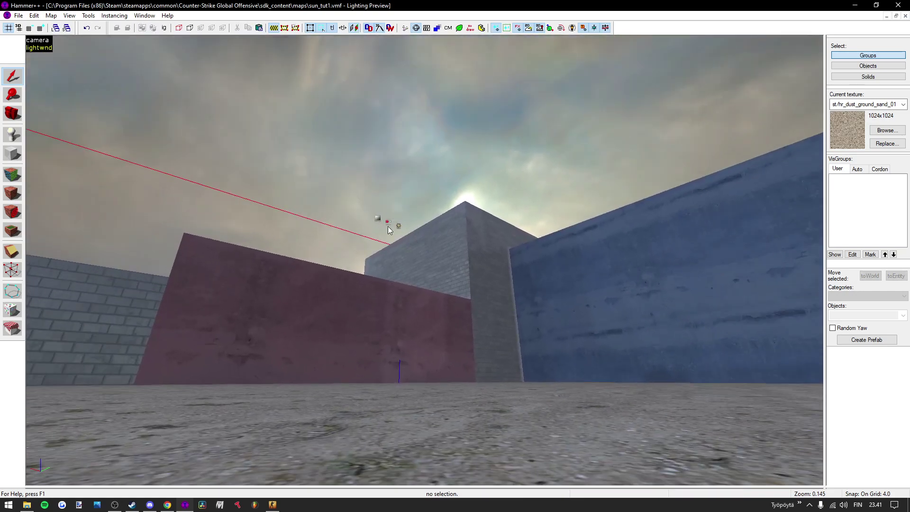
click(399, 227)
key(z)
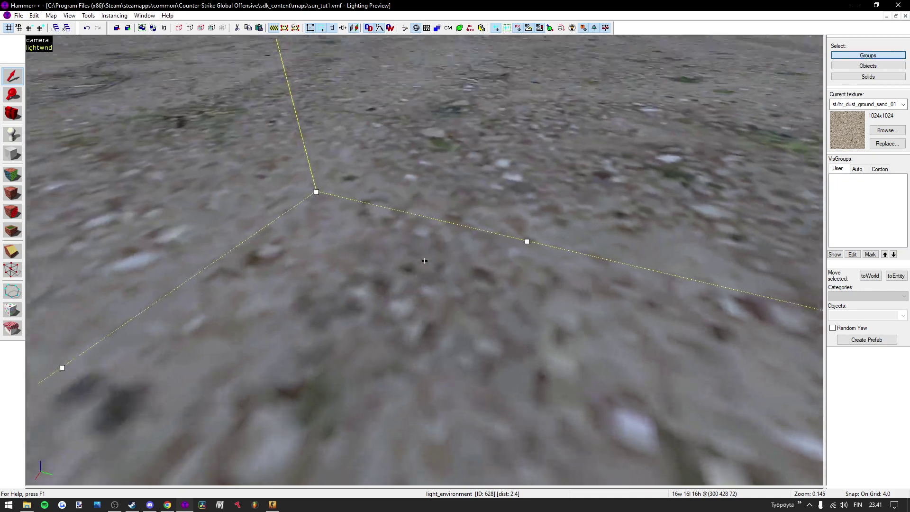
key(s)
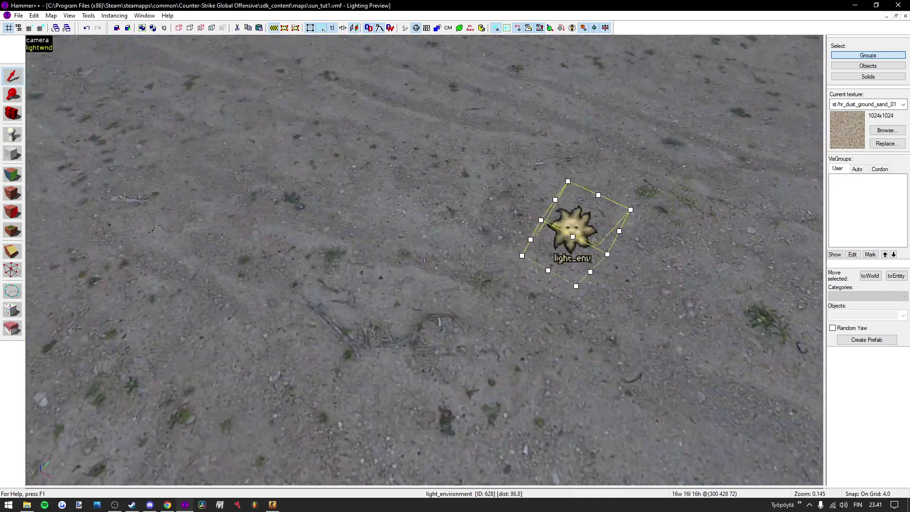
key(w)
key(s)
key(s)
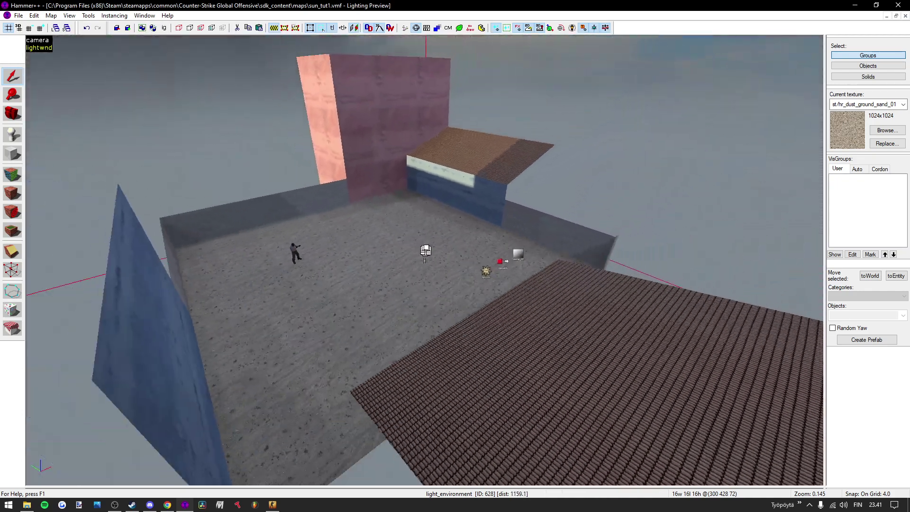
Show the nodraw faces and paste another light_environment copy at the upper corner of the tall grey building.
key(w)
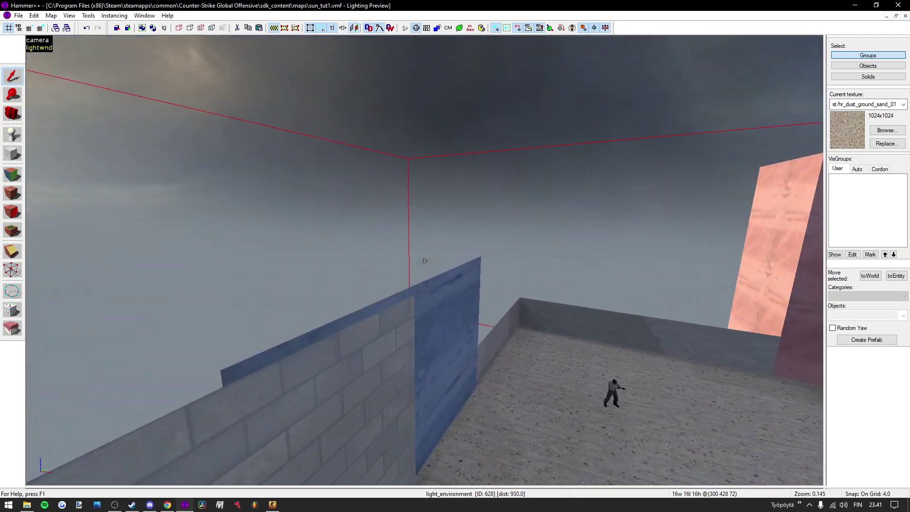
click(471, 31)
key(z)
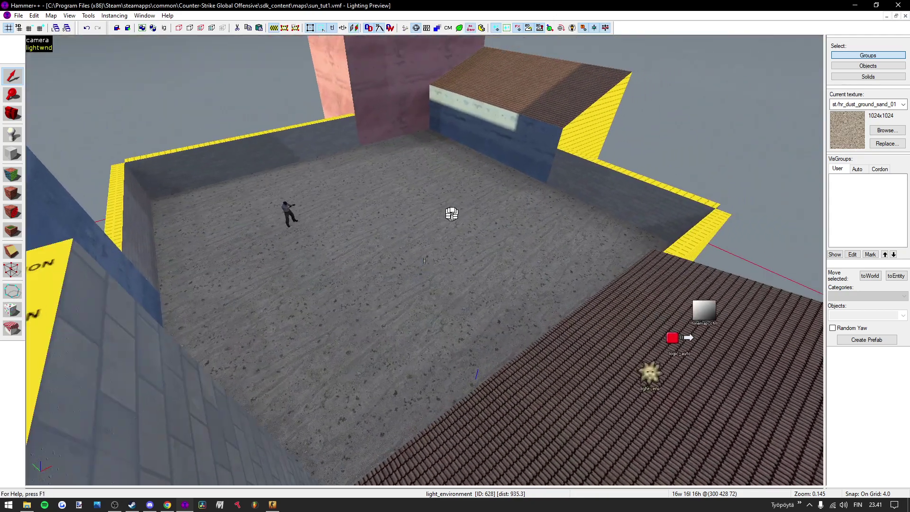
key(s)
key(d)
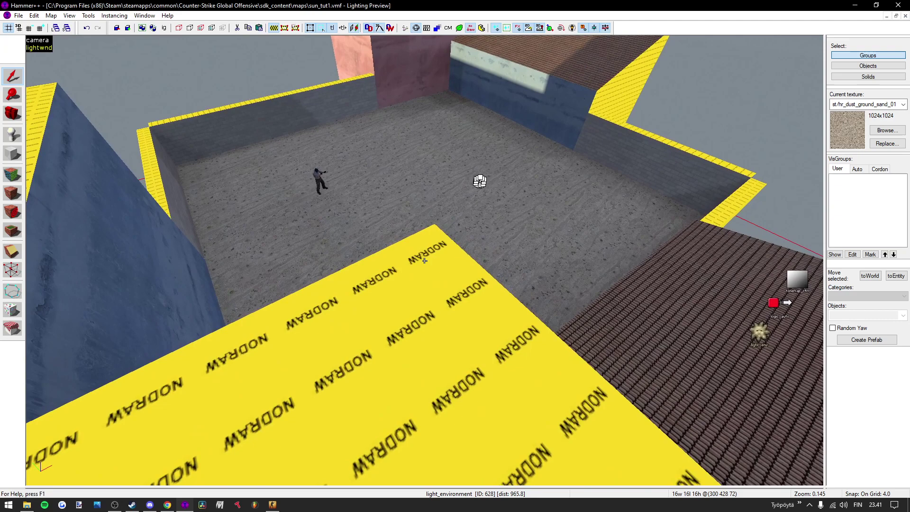
key(ctrl+v)
key(z)
click(661, 135)
key(z)
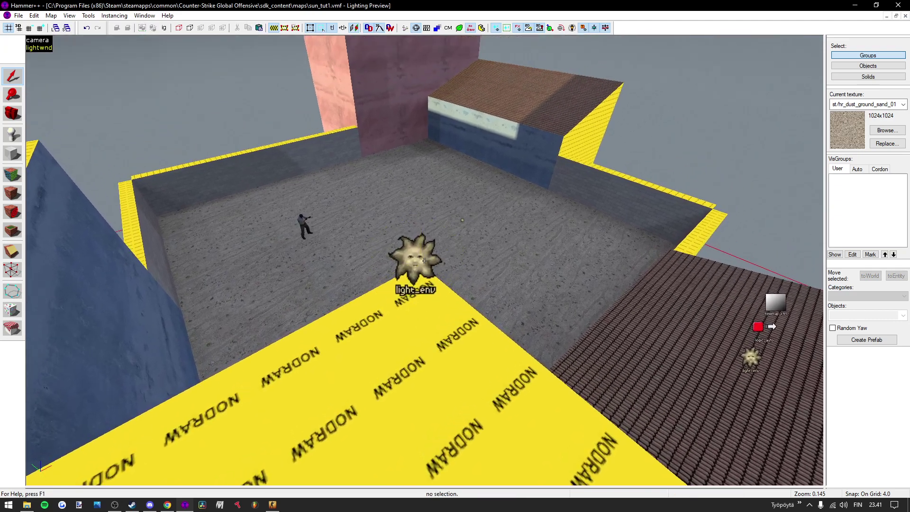
Restore the four-view layout and align the rooftop light_environment with the grey building's corner in the top view.
key(w)
key(d)
key(z)
key(shift+z)
scroll(573, 229, up, 14)
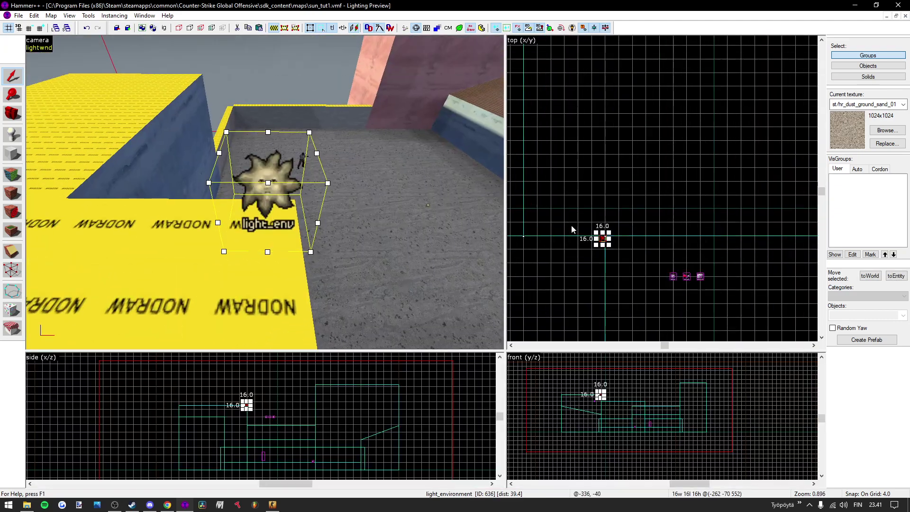
click(545, 216)
key(z)
Examine from the ground-level copy how the rooftop light_environment lines up with the building corner and the skybox sun.
key(w)
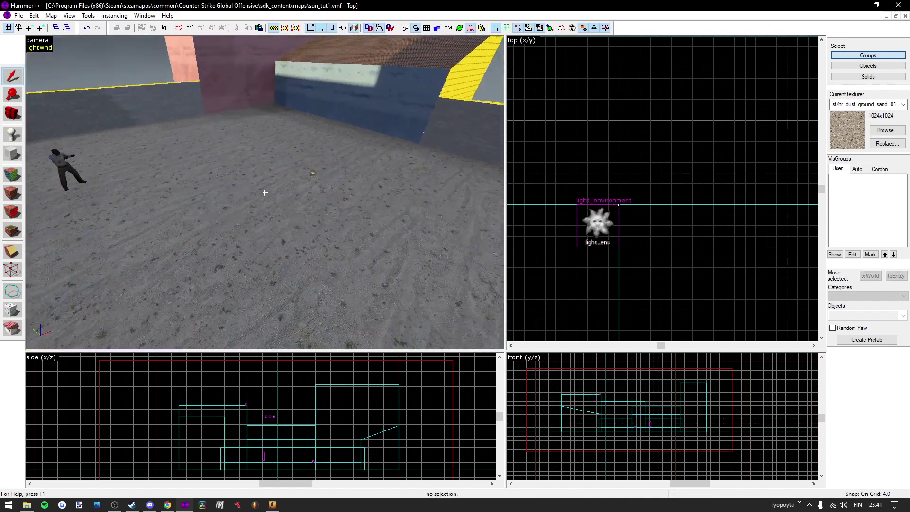
key(w)
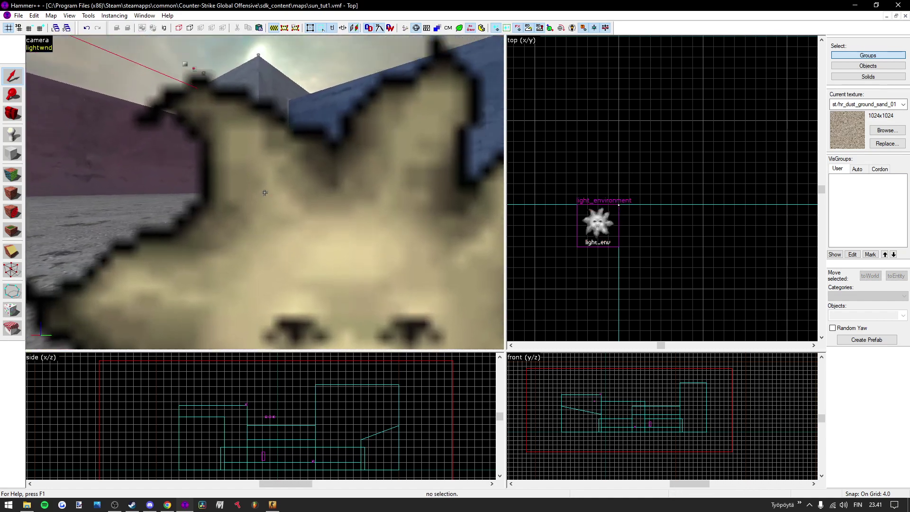
key(s)
key(s)
key(w)
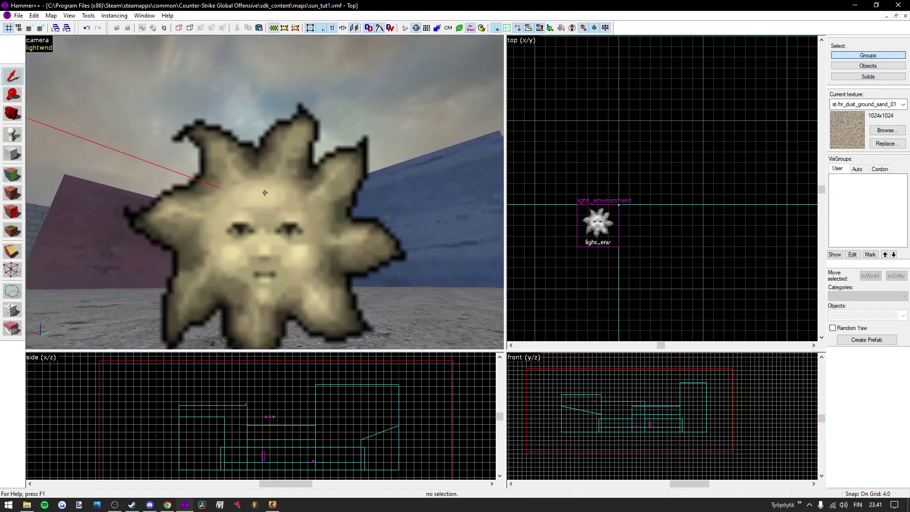
key(w)
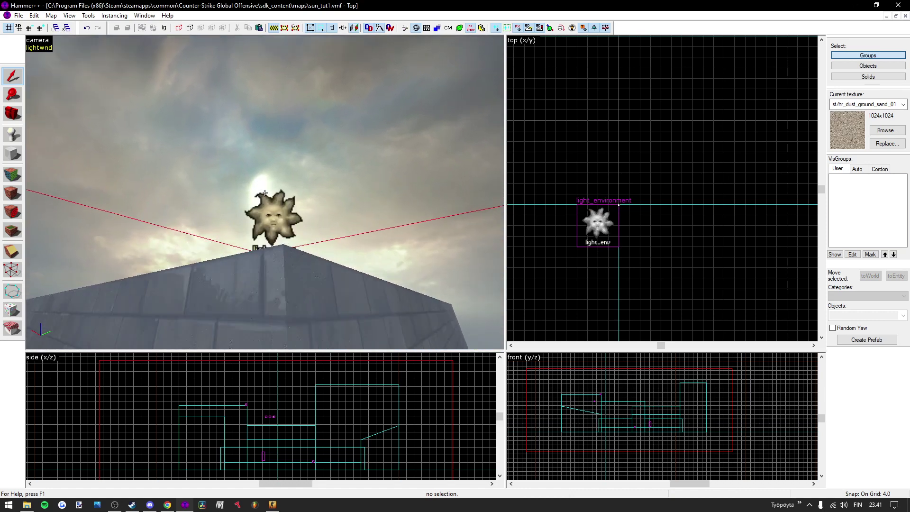
key(s)
key(a)
key(z)
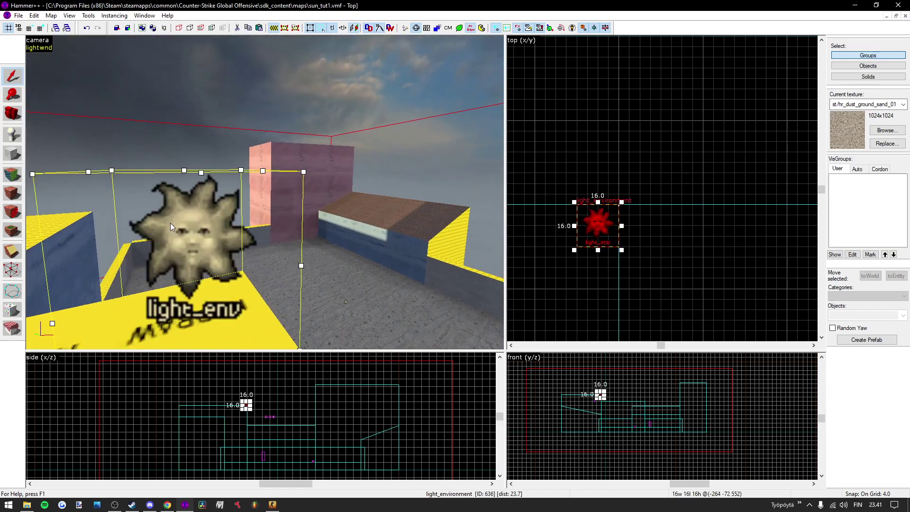
Point the rooftop light_environment at the ground-level copy, setting its angles to -32 42 0 and pitch to -32, and apply.
double_click(170, 223)
click(465, 259)
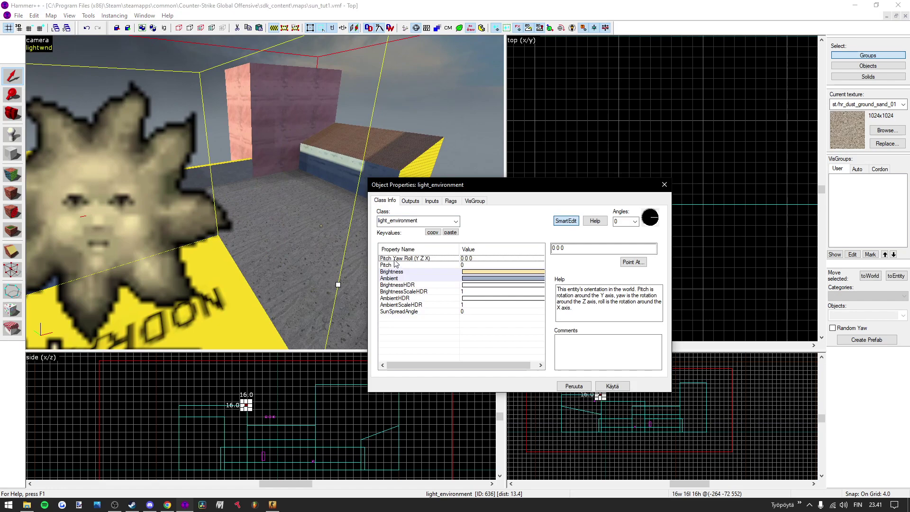
key(z)
key(a)
key(w)
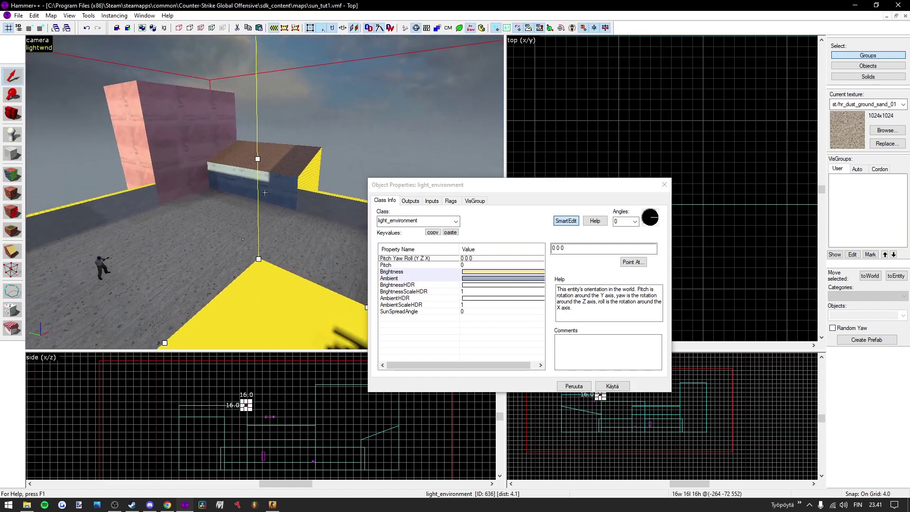
key(w)
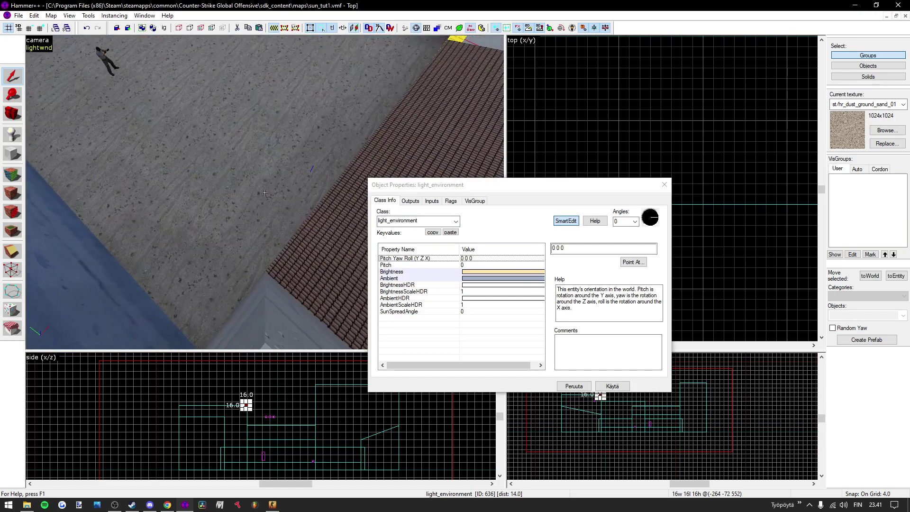
key(s)
key(s)
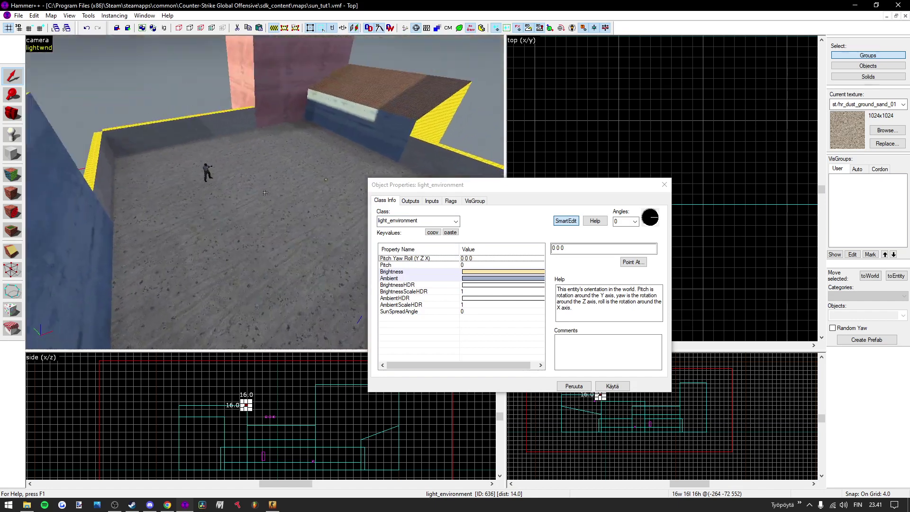
click(629, 263)
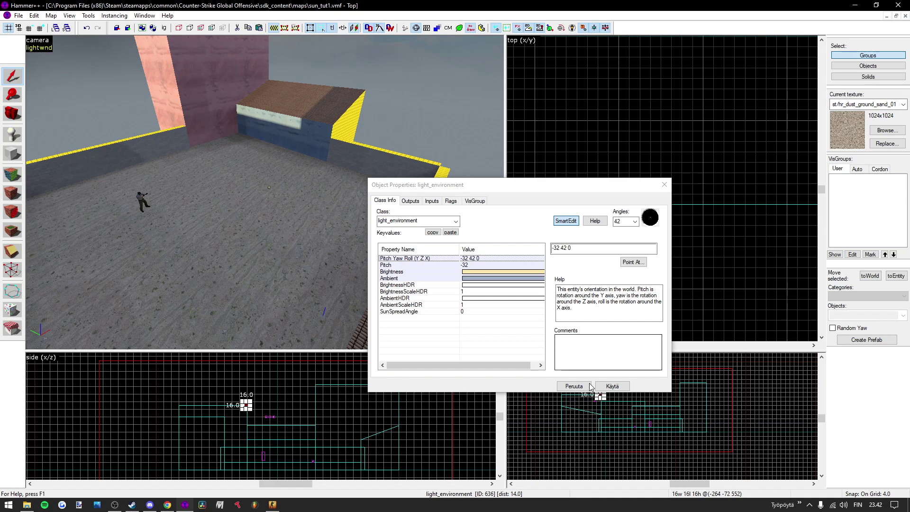
click(622, 389)
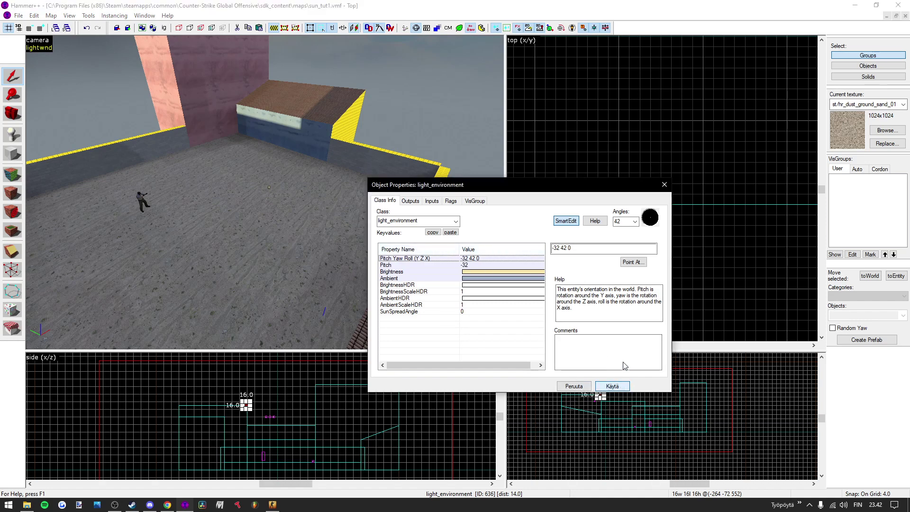
click(658, 189)
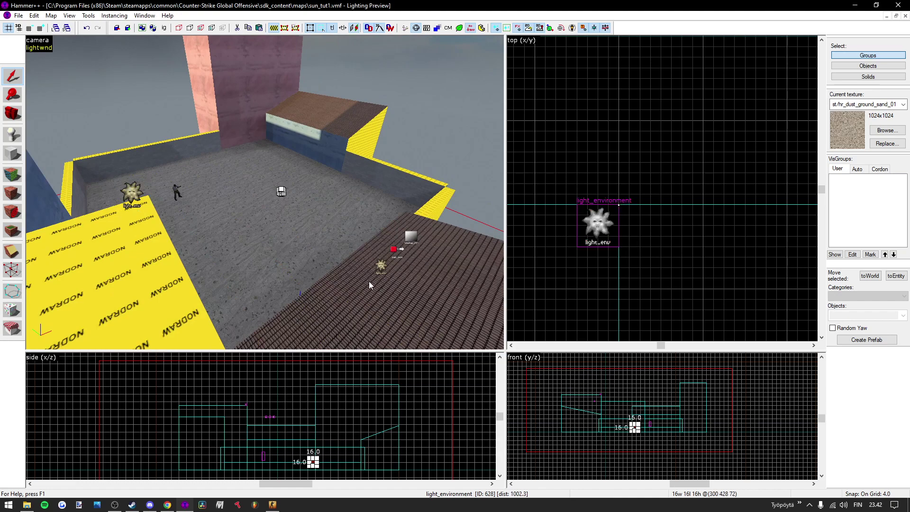
Delete the ground-level and original light_environment entities, and move the angled rooftop one beside the logic_auto entity.
key(Delete)
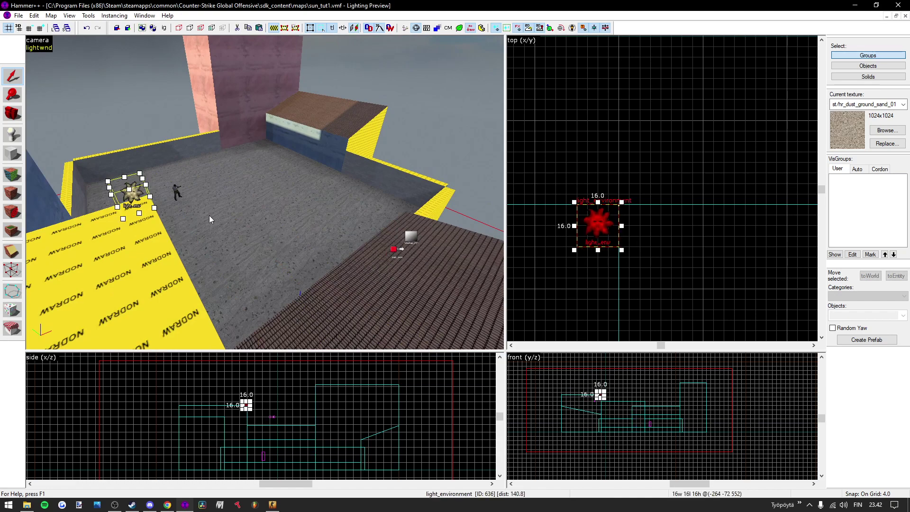
key(z)
key(w)
key(ctrl+x)
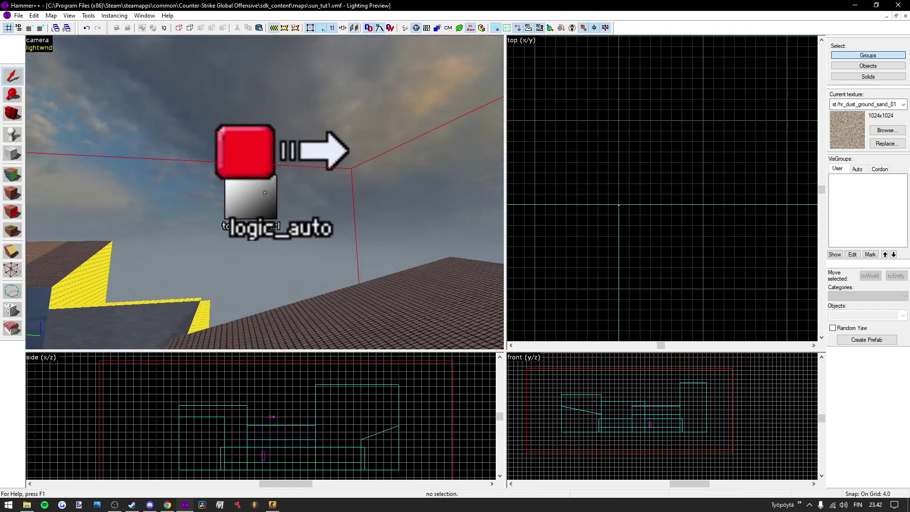
key(ctrl+v)
key(s)
key(z)
scroll(642, 185, down, 9)
scroll(692, 224, up, 8)
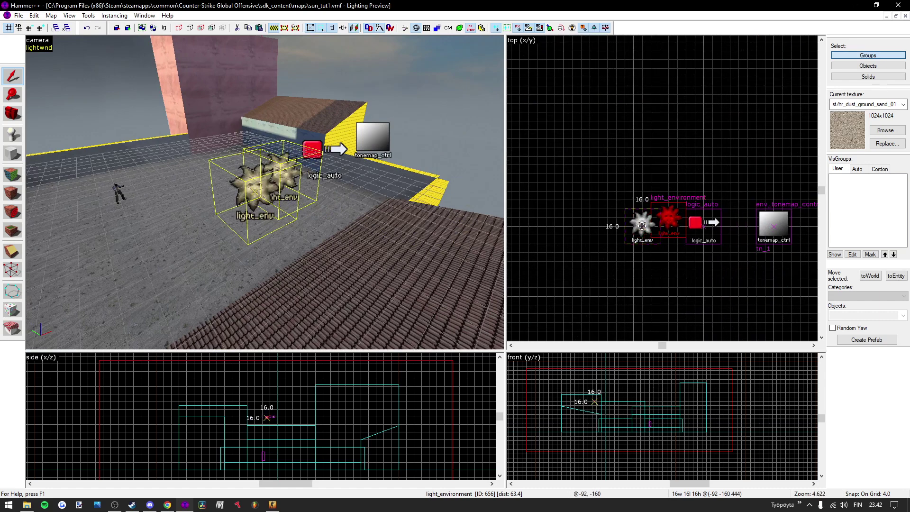
double_click(255, 195)
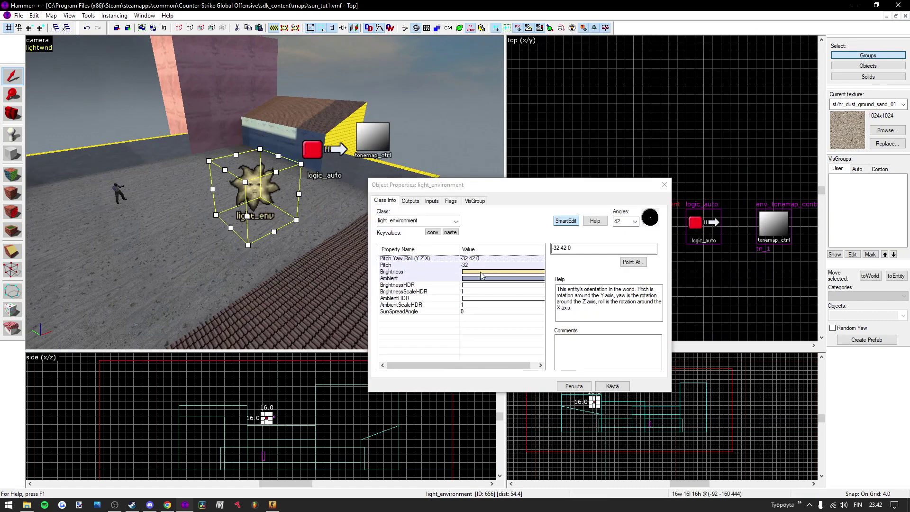
key(Escape)
Switch to Counter-Strike: Global Offensive and examine the map's lighting against the skybox sun above the grey building.
click(275, 504)
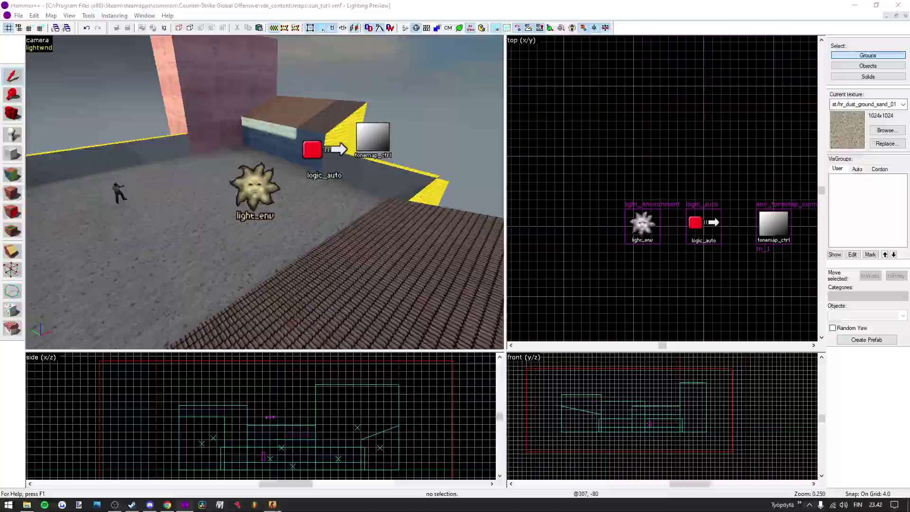
key(s)
key(2)
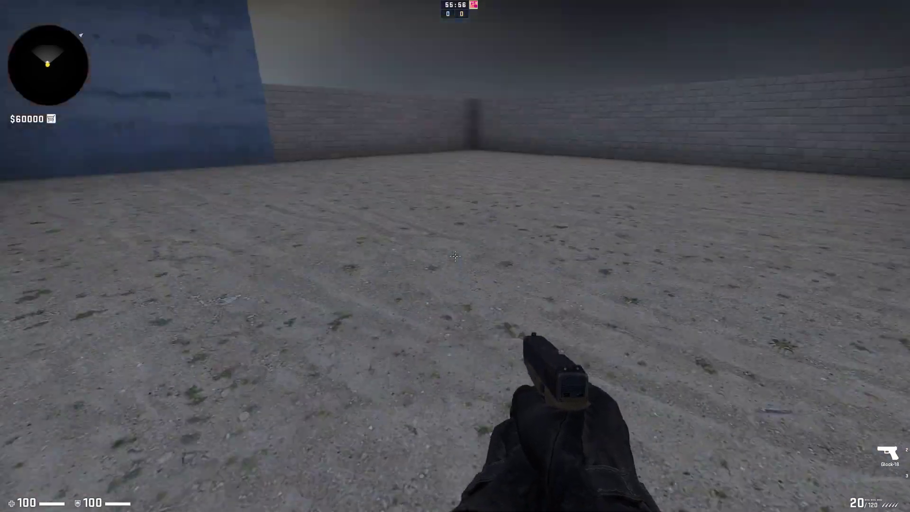
key(3)
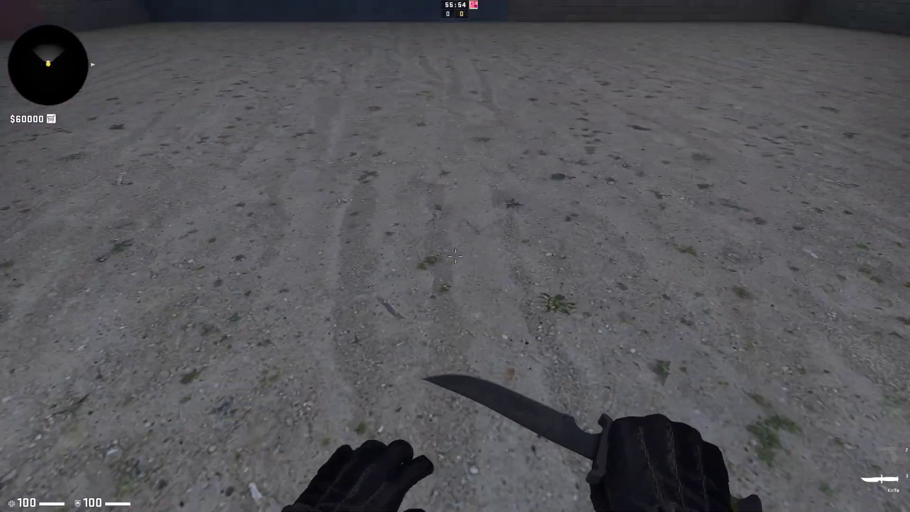
key(w)
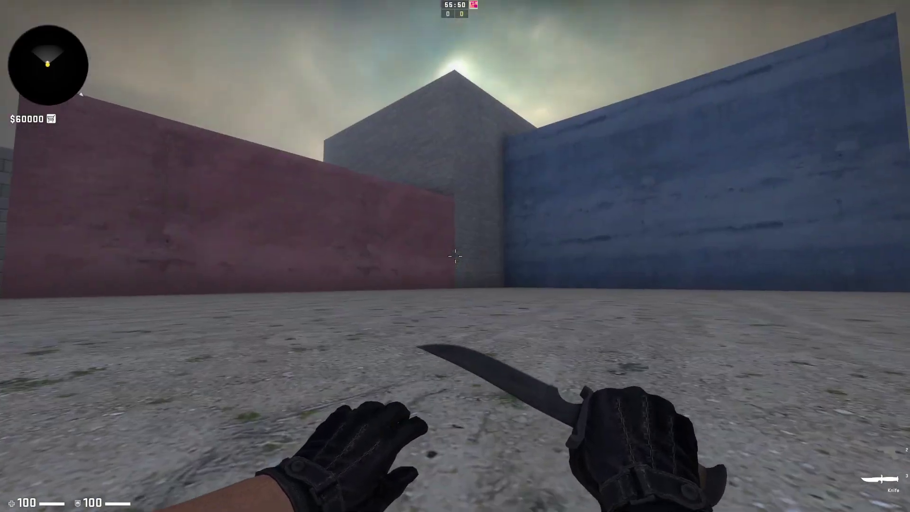
key(2)
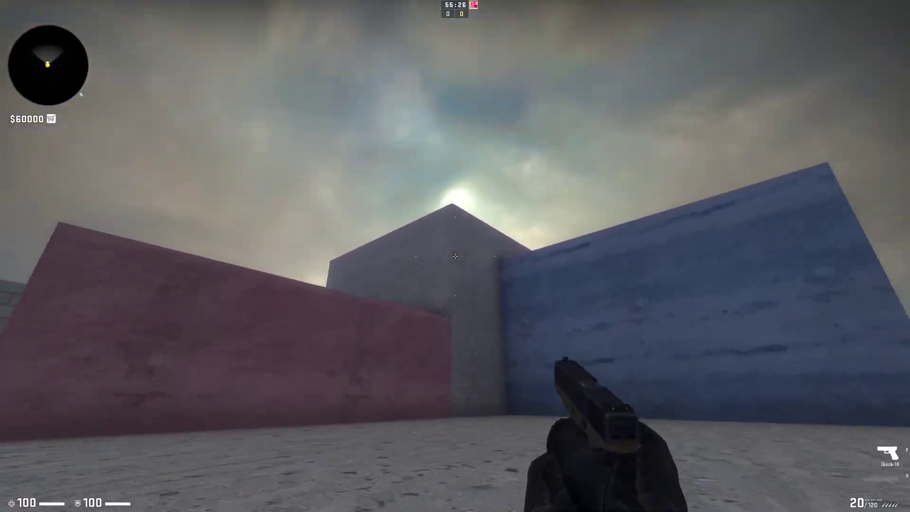
key(w)
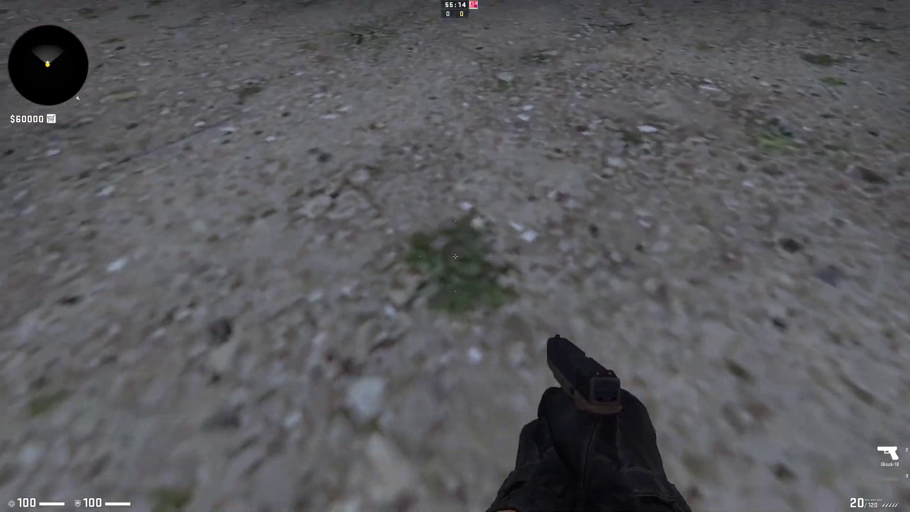
Switch from the game to Hammer++ and examine the courtyard ground and the skybox sun above the grey building's corner.
click(455, 256)
key(3)
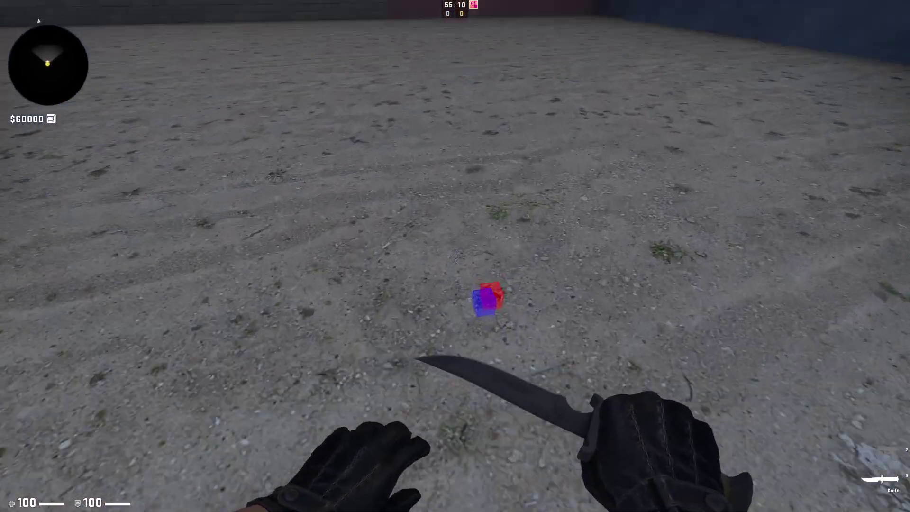
key(alt+Tab)
key(z)
key(w)
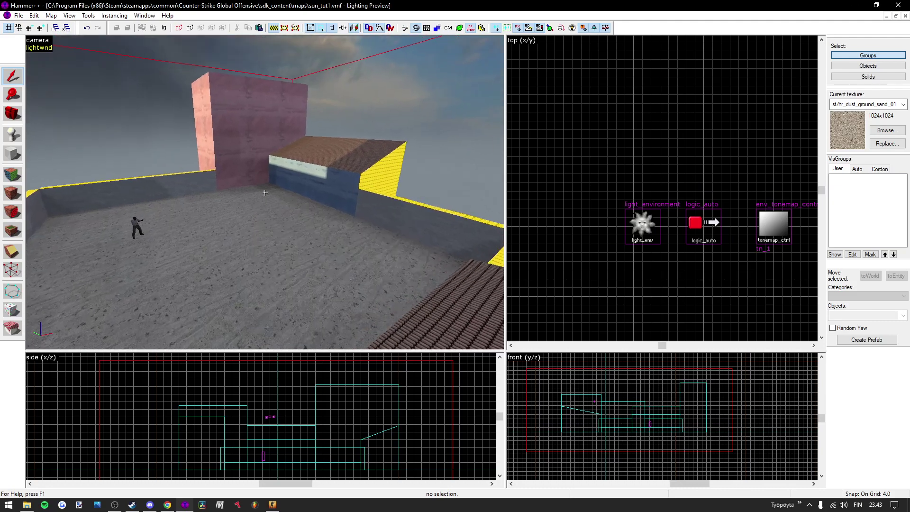
key(z)
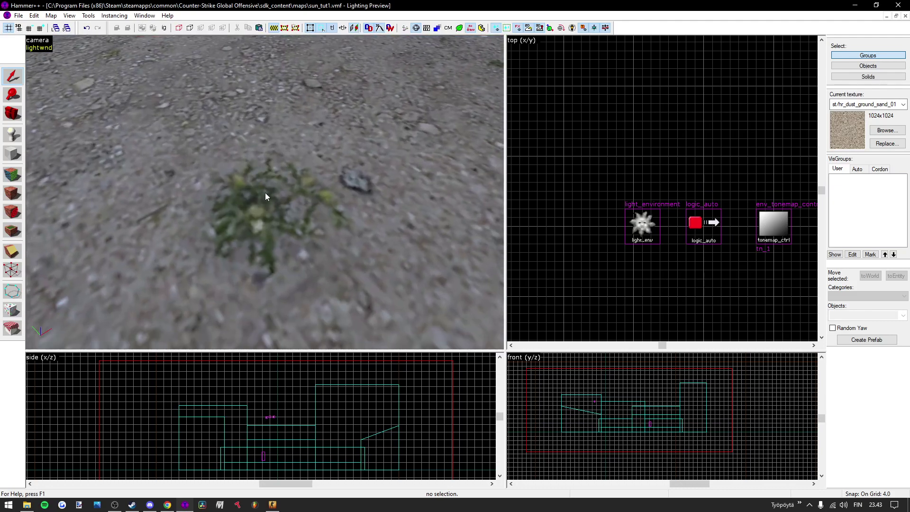
key(z)
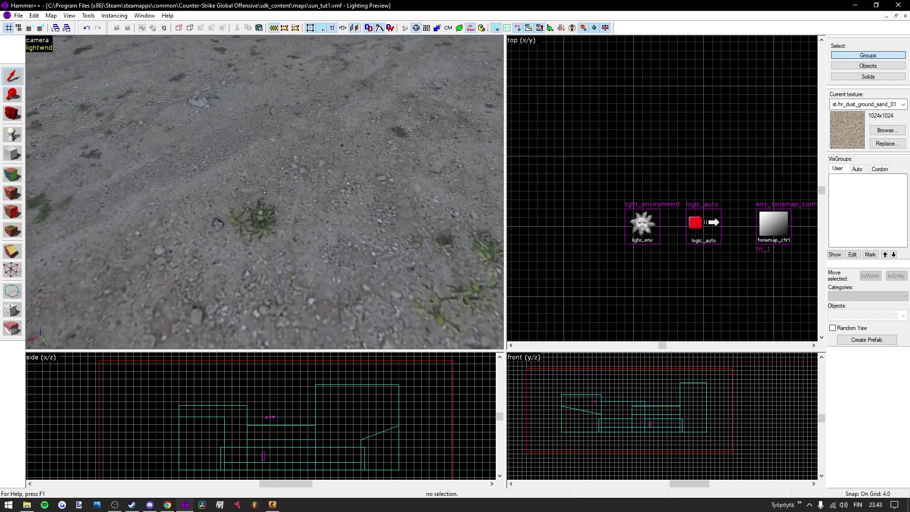
key(w)
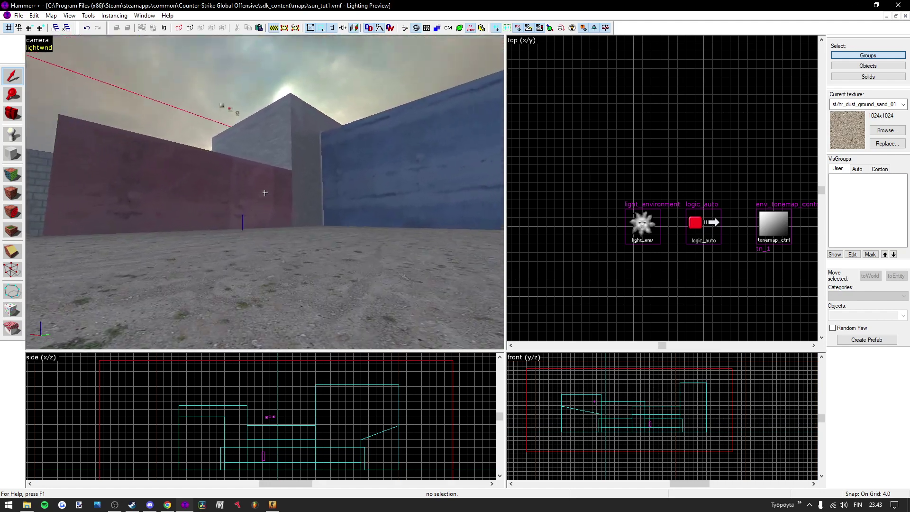
key(s)
key(z)
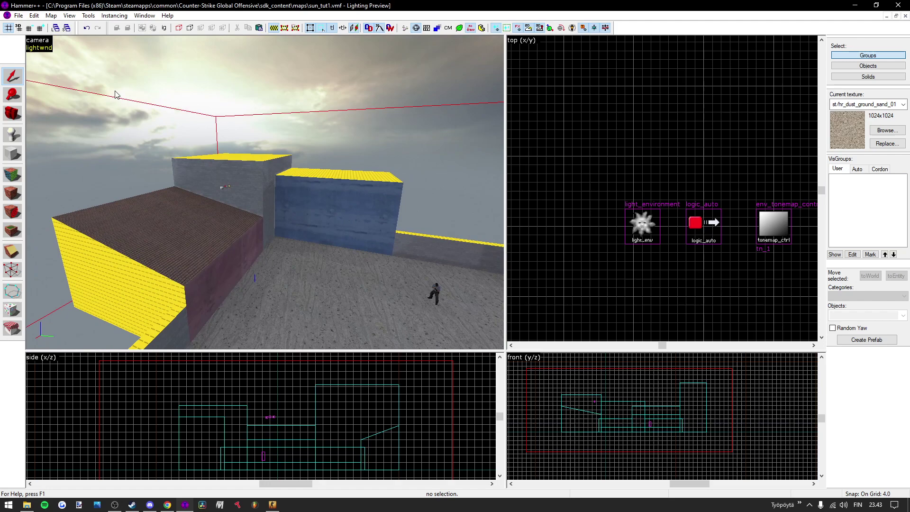
Run a full lighting preview bake and compare the courtyard shadow's corner with the sun behind the grey building.
click(42, 49)
click(78, 46)
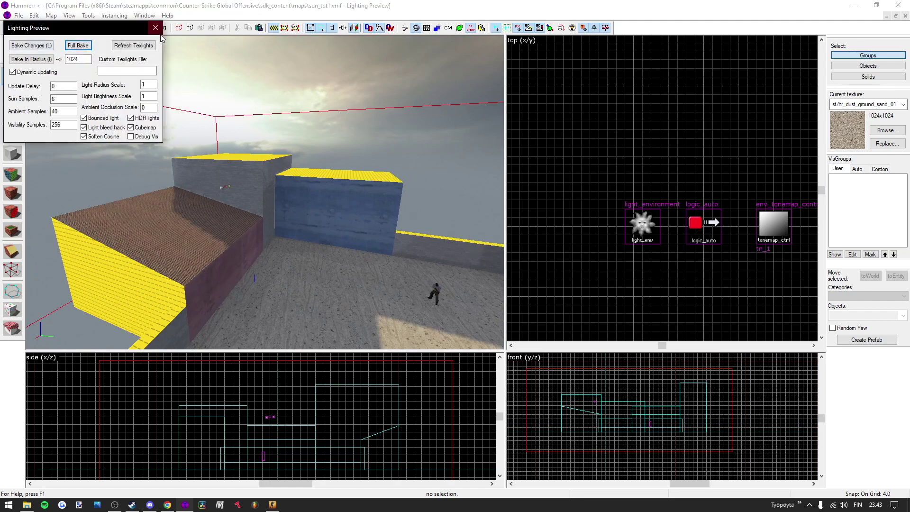
click(157, 28)
key(z)
key(w)
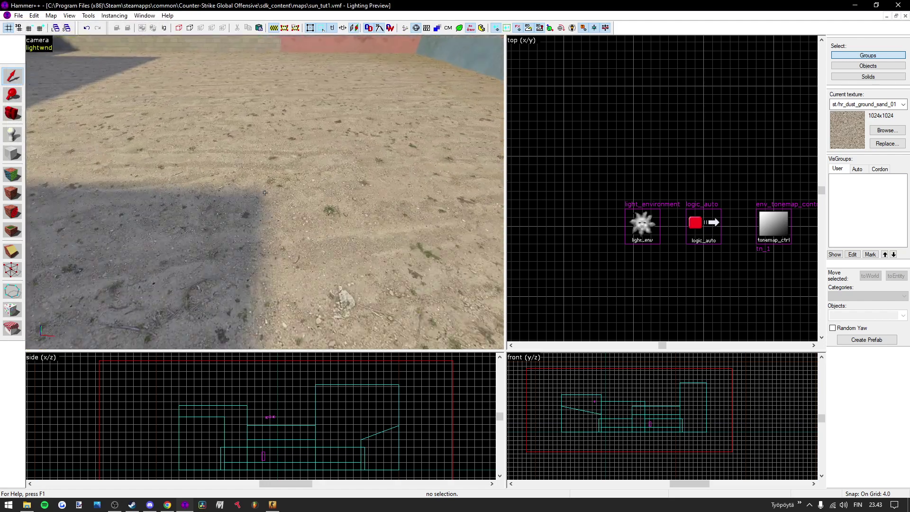
key(w)
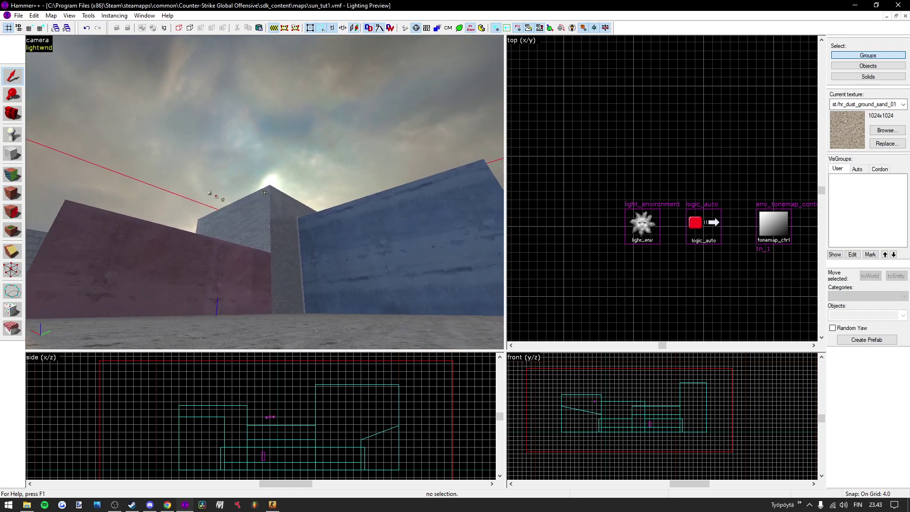
Compile the map from Hammer++ and reload it in Counter-Strike: Global Offensive with the console command map sun_tut1.
key(F9)
click(467, 332)
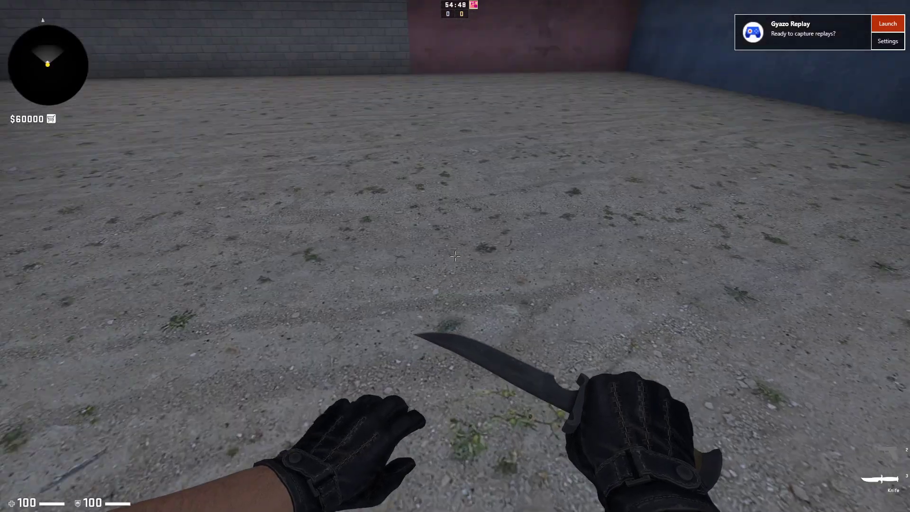
key(q)
key(q)
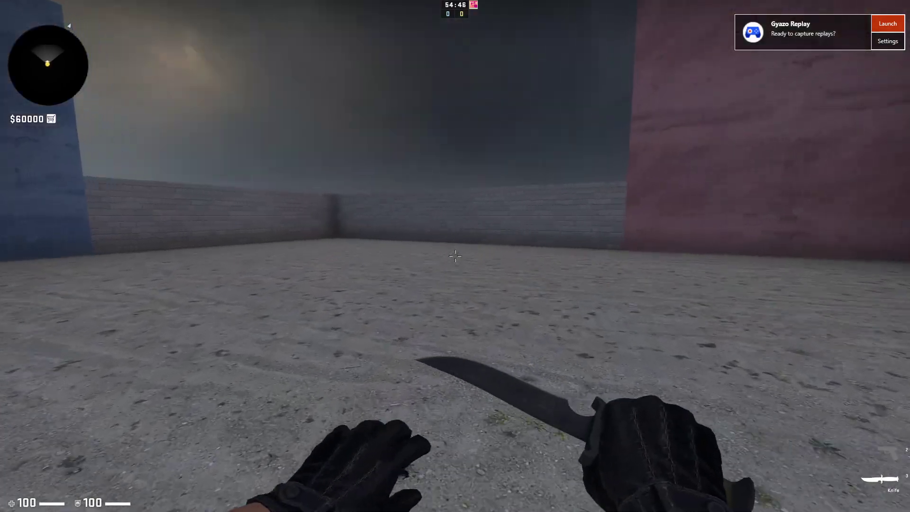
key(grave)
key(Up)
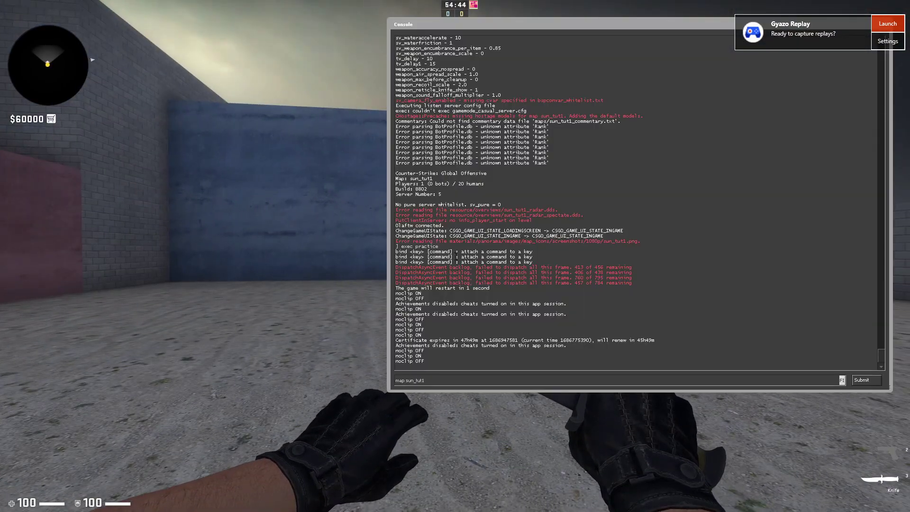
key(Return)
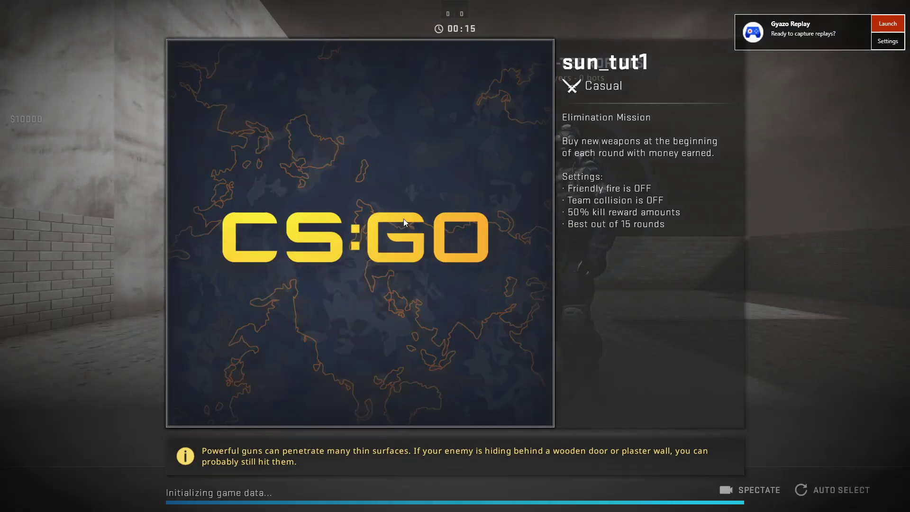
Join the Terrorist team on sun_tut1 and execute the practice config with the console command exec practice.
click(405, 223)
key(grave)
key(Up)
key(Up)
key(Return)
key(grave)
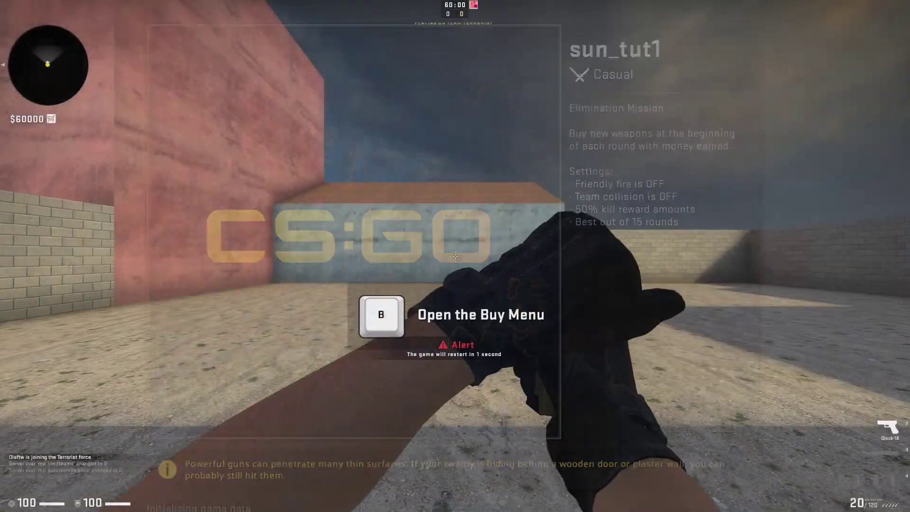
Examine in game, from the ground and from above, how the building shadows line up with the skybox sun.
key(3)
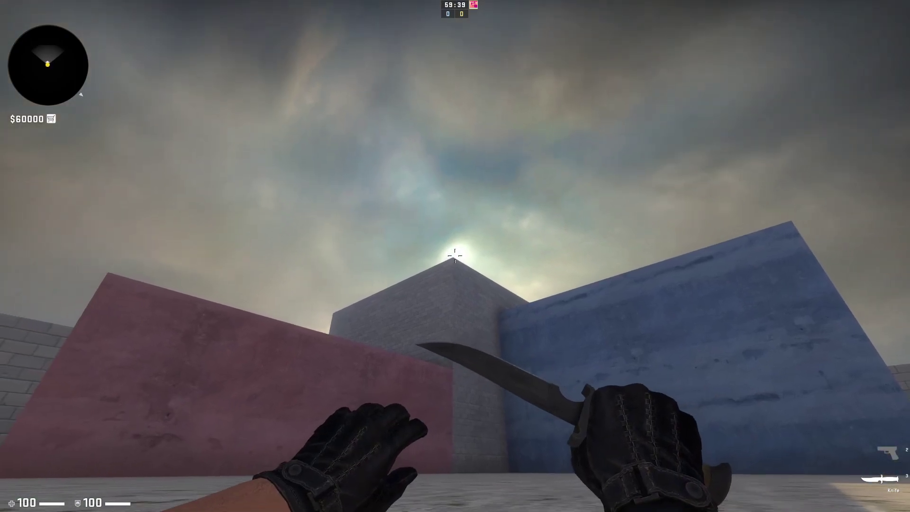
click(455, 256)
key(s)
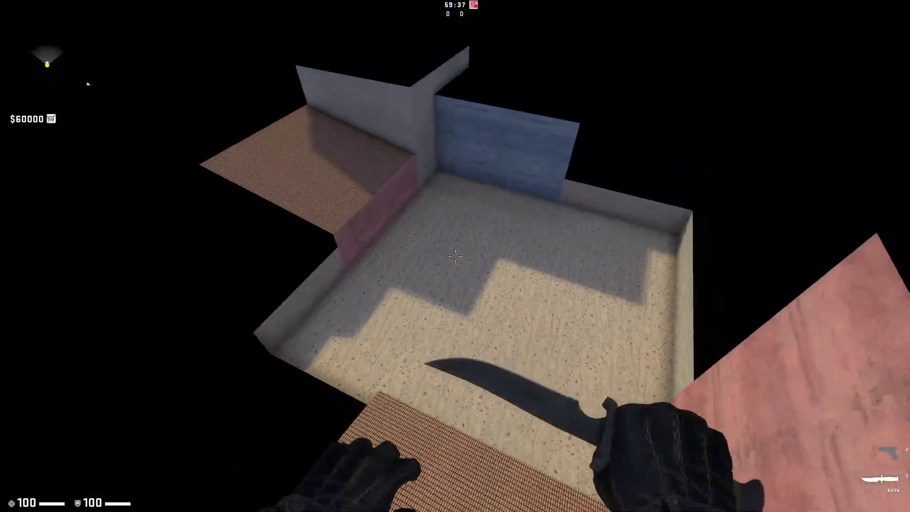
key(w)
key(2)
key(s)
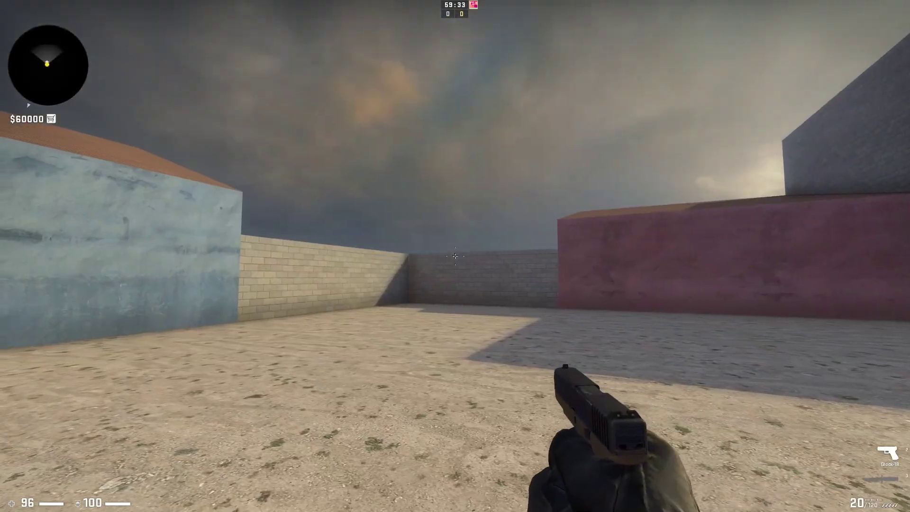
key(s)
key(a)
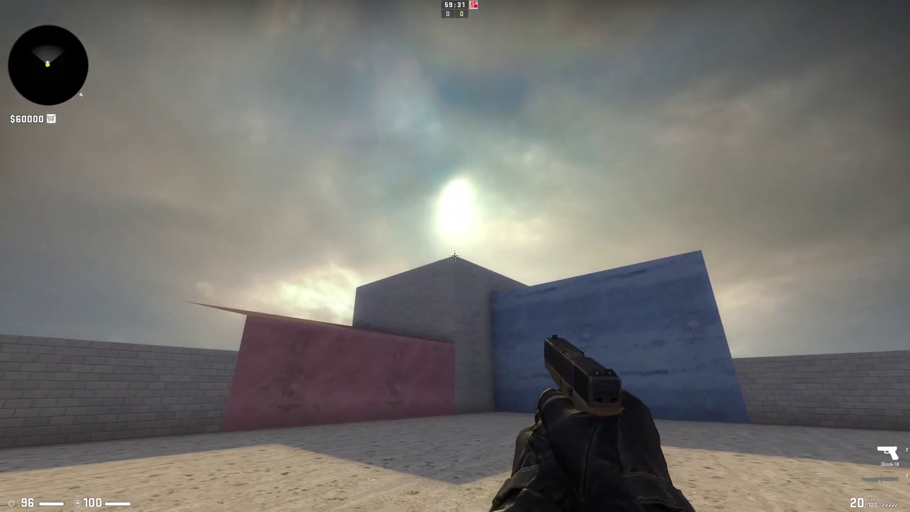